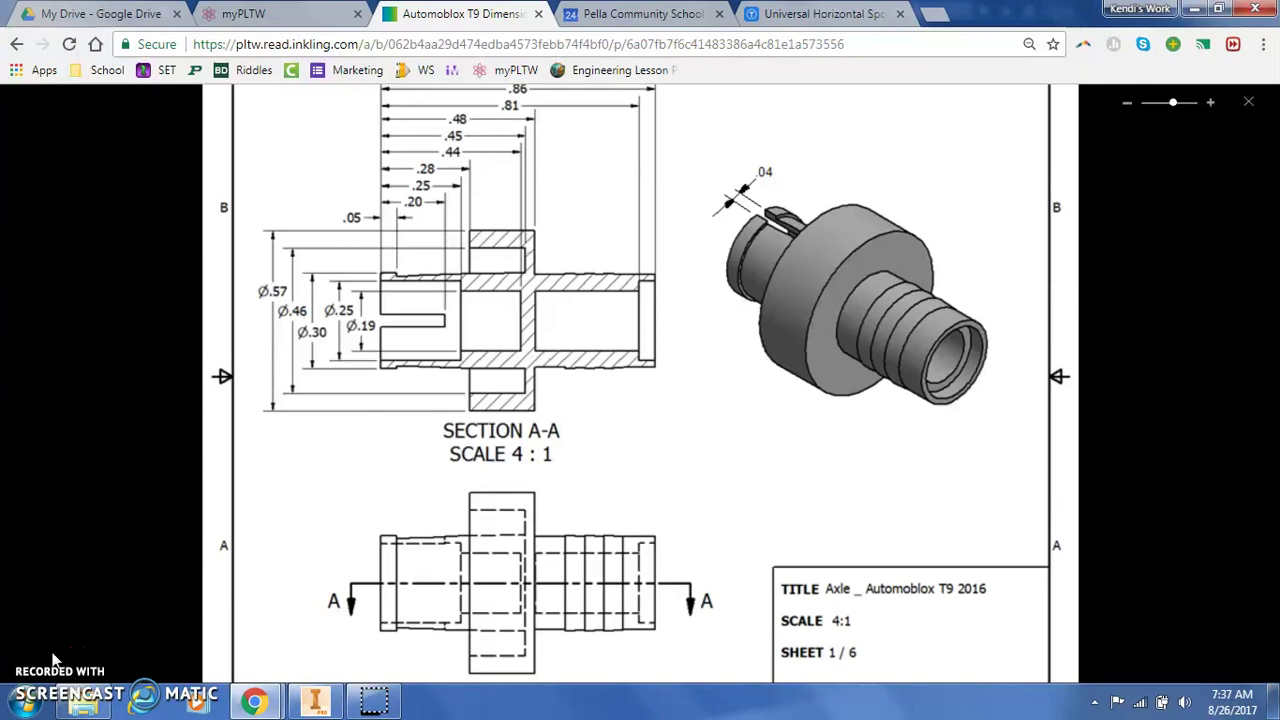
Create a new part in Inventor and start Sketch1 on the XY plane
click(76, 664)
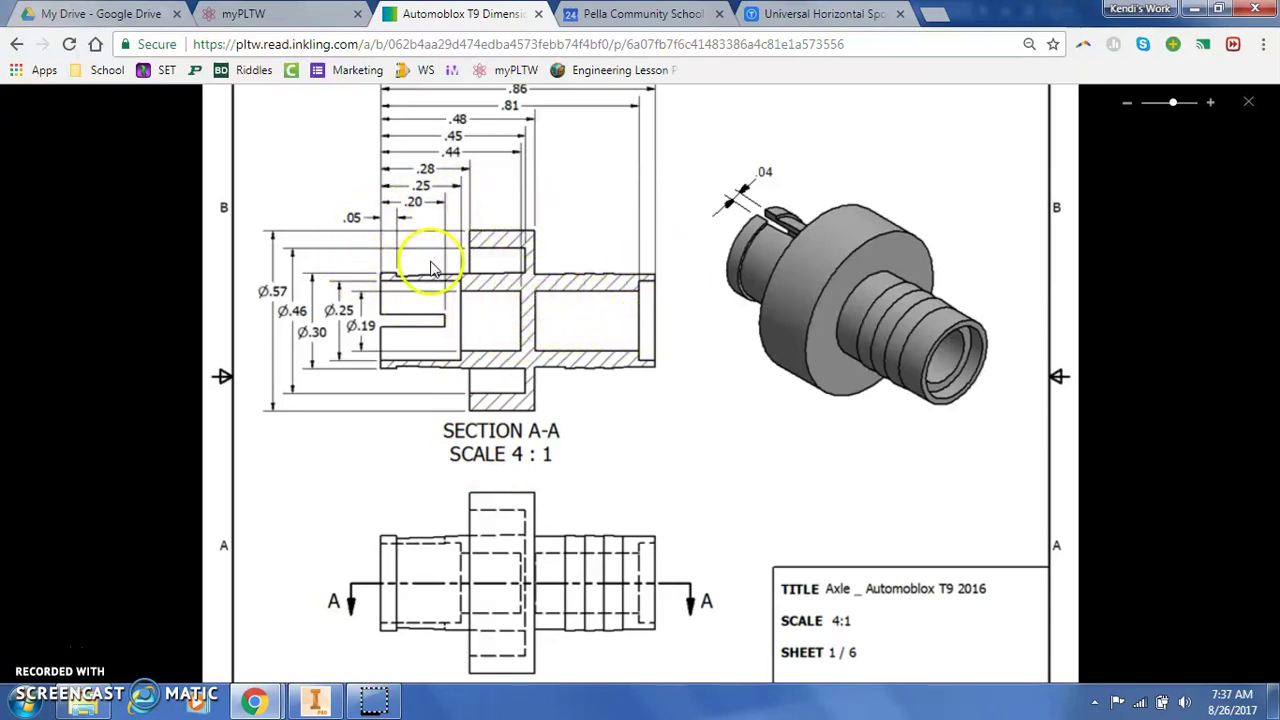
mouse_move(476, 210)
mouse_down()
mouse_move(407, 221)
mouse_move(351, 253)
mouse_move(415, 305)
mouse_move(512, 320)
mouse_move(601, 321)
mouse_move(673, 292)
mouse_move(606, 226)
mouse_move(462, 208)
mouse_up()
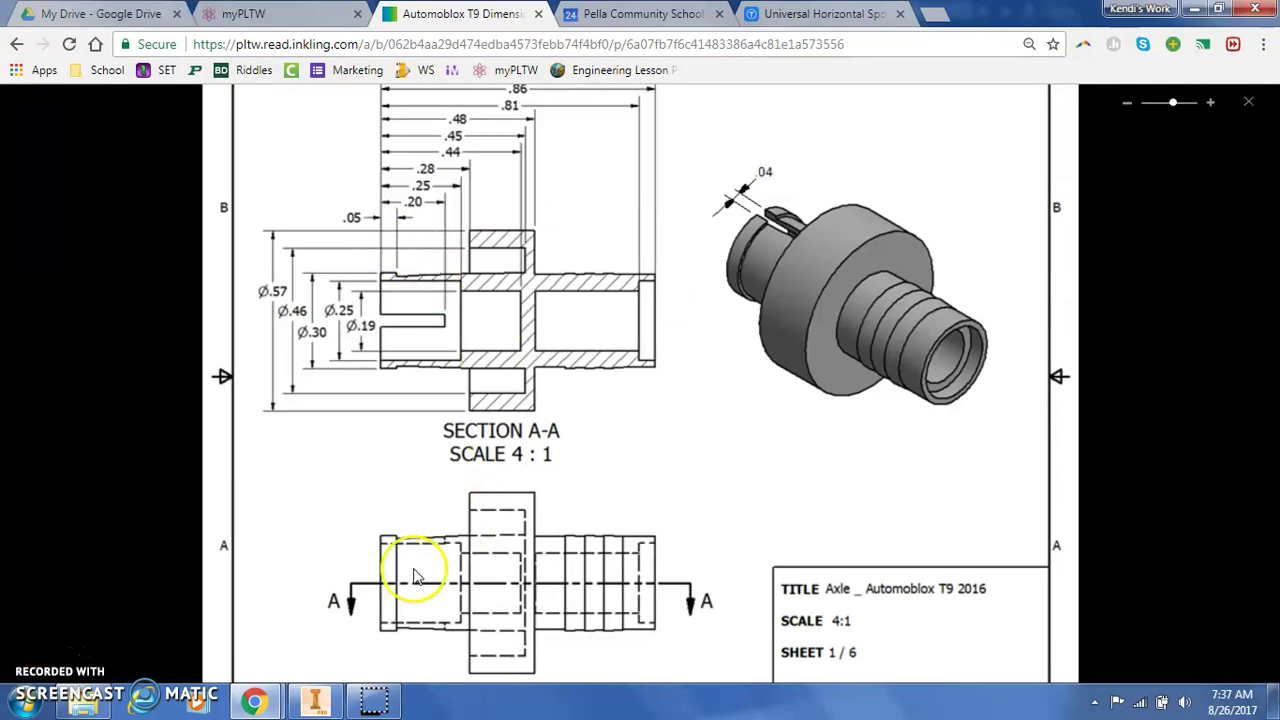
click(314, 700)
click(180, 287)
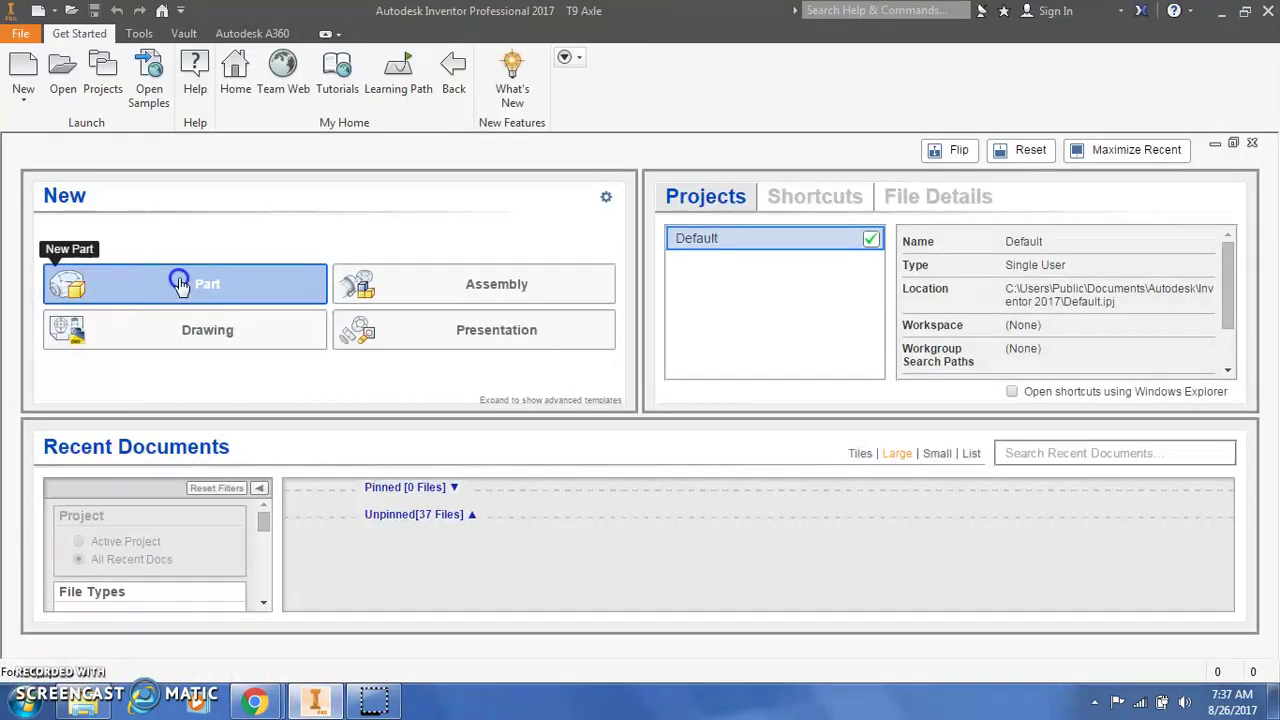
right_click(628, 263)
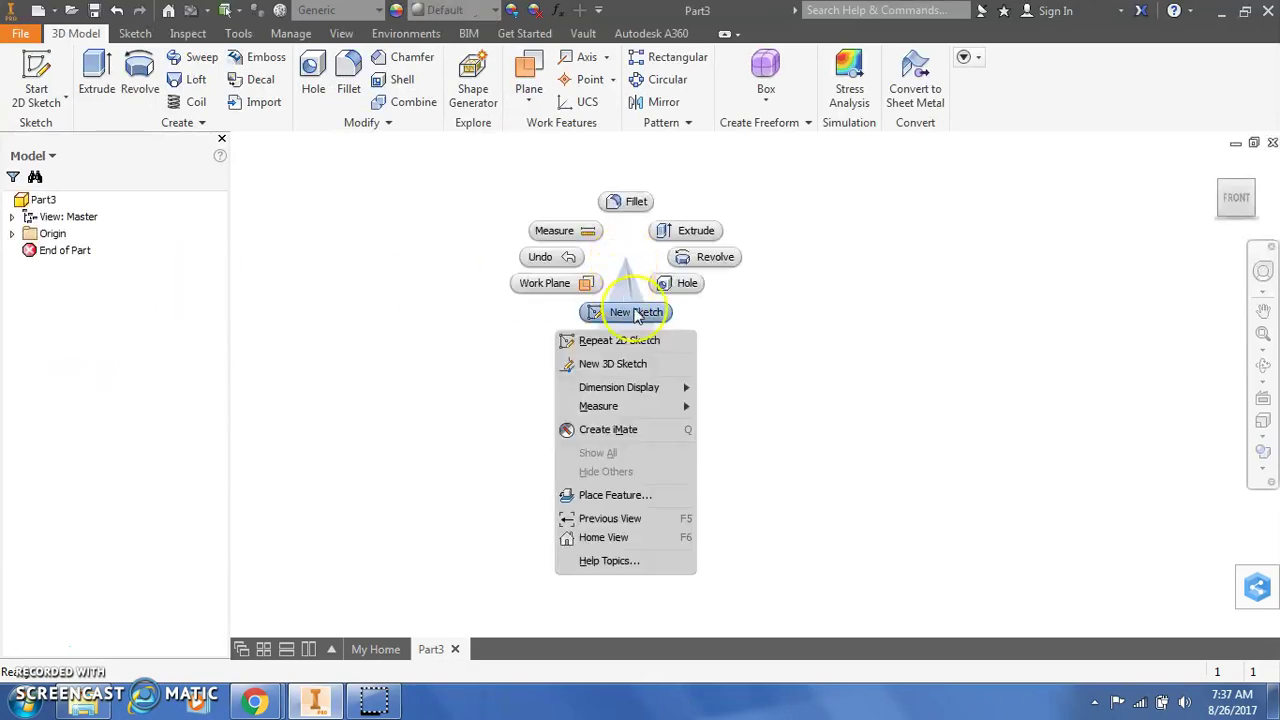
click(636, 313)
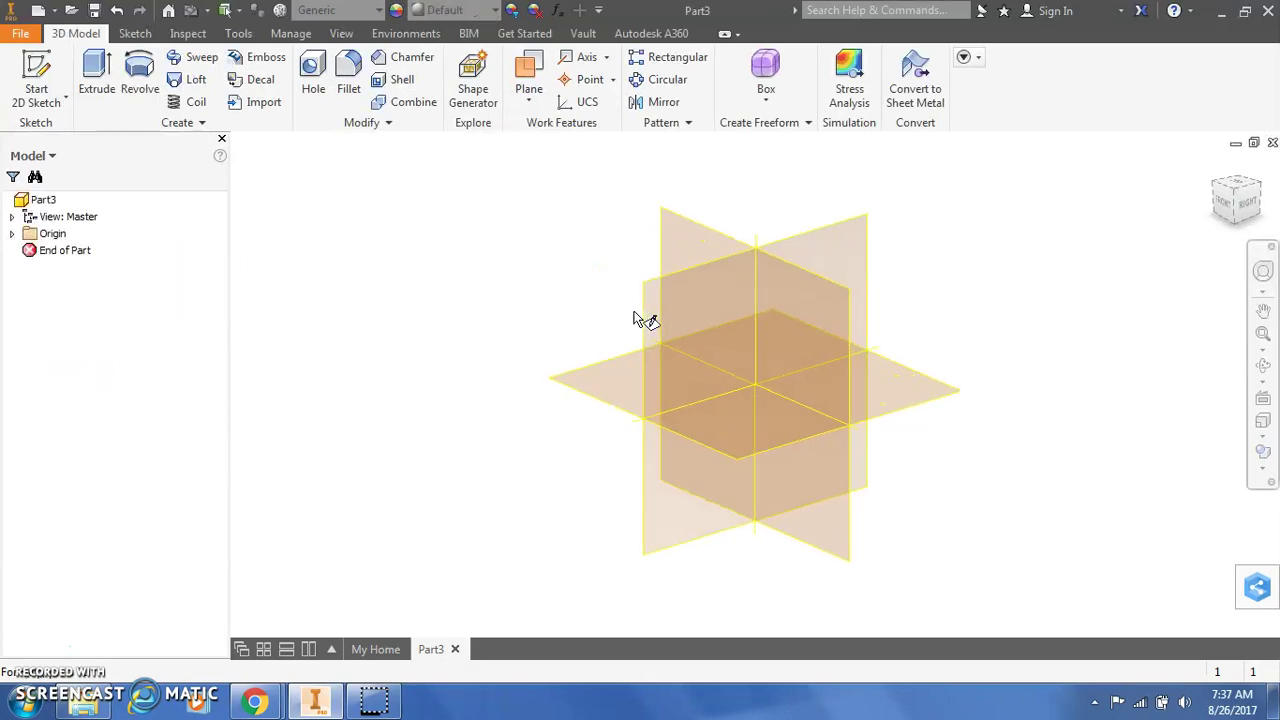
click(672, 234)
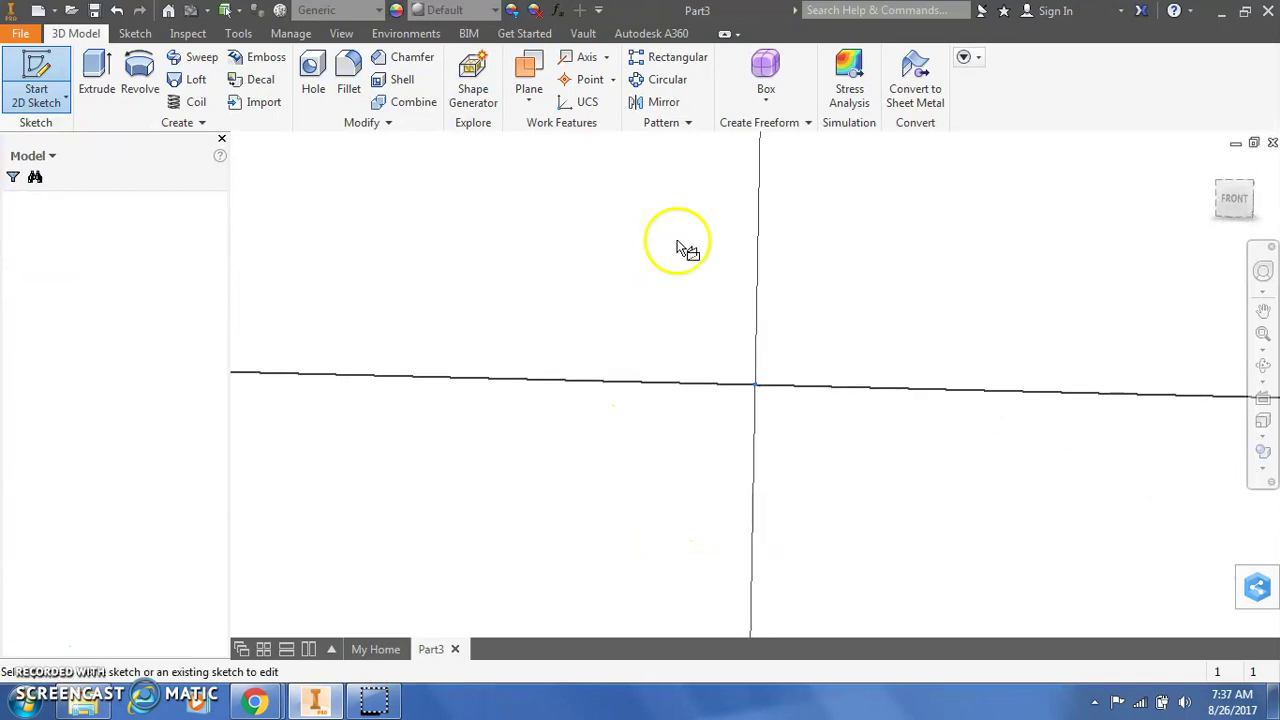
middle_drag(806, 306, 676, 390)
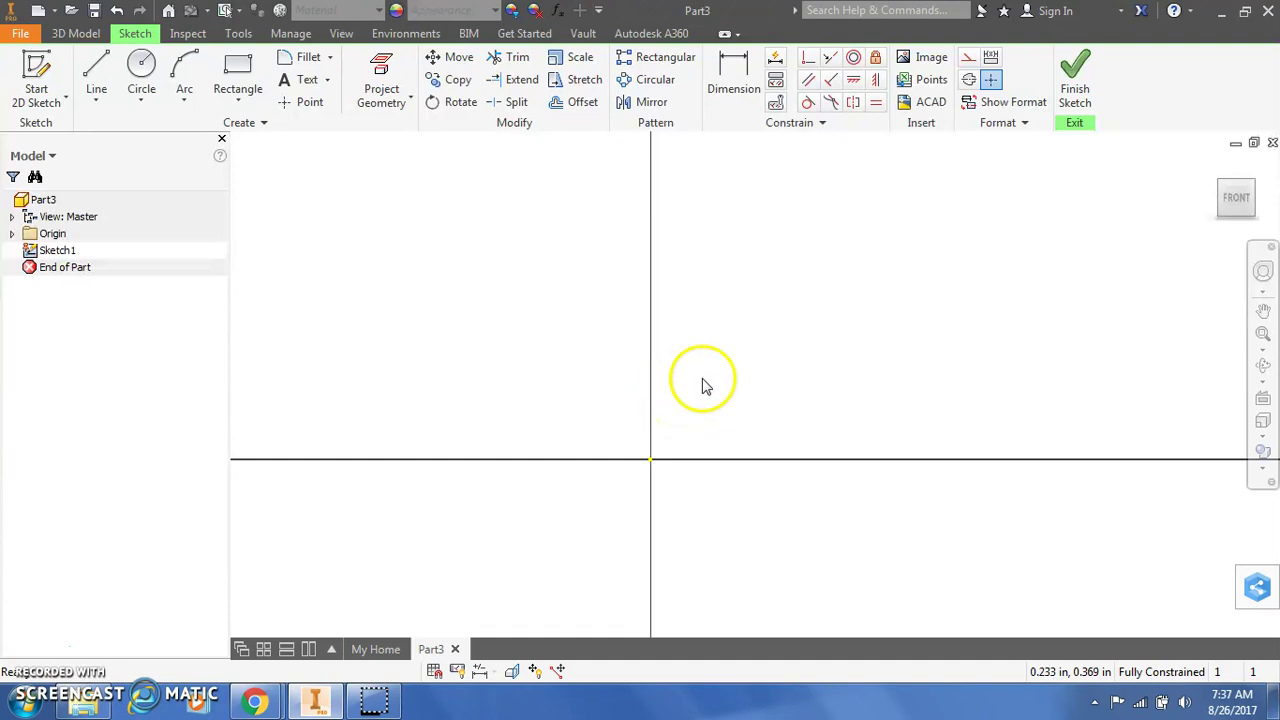
Draw the first lines from the origin: a vertical rise, then leftward horizontal and vertical steps
key(l)
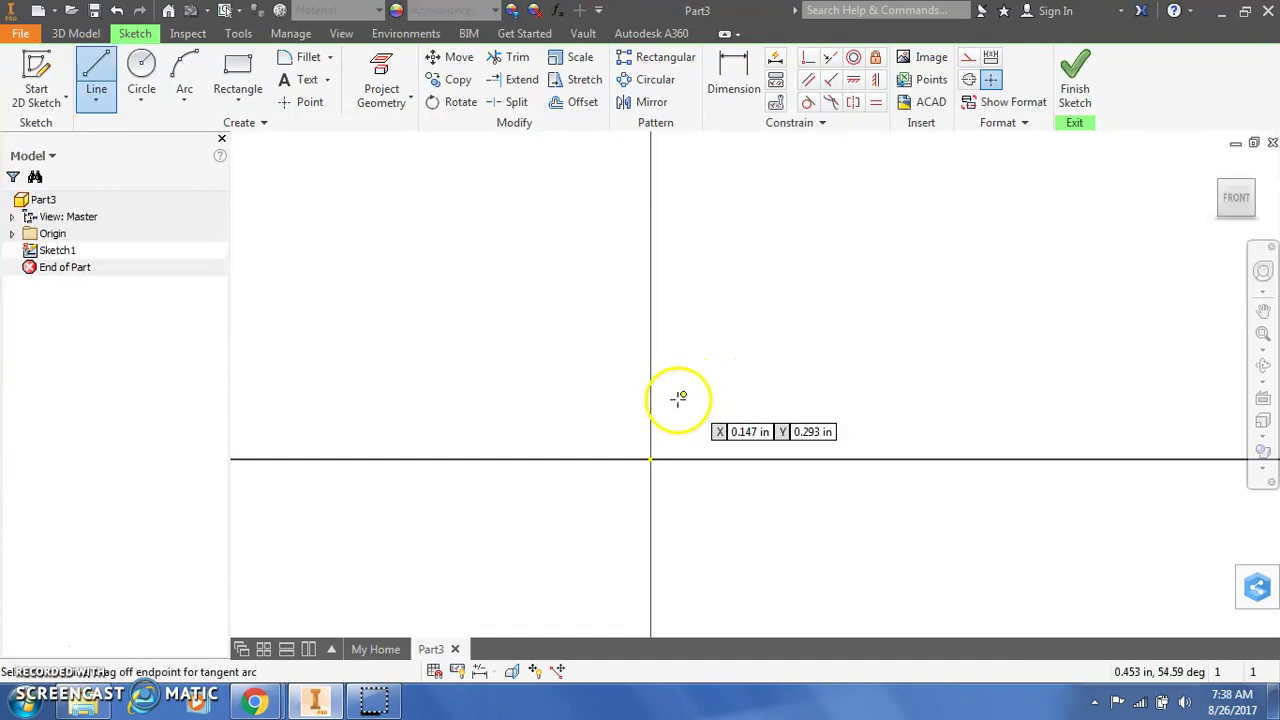
click(651, 459)
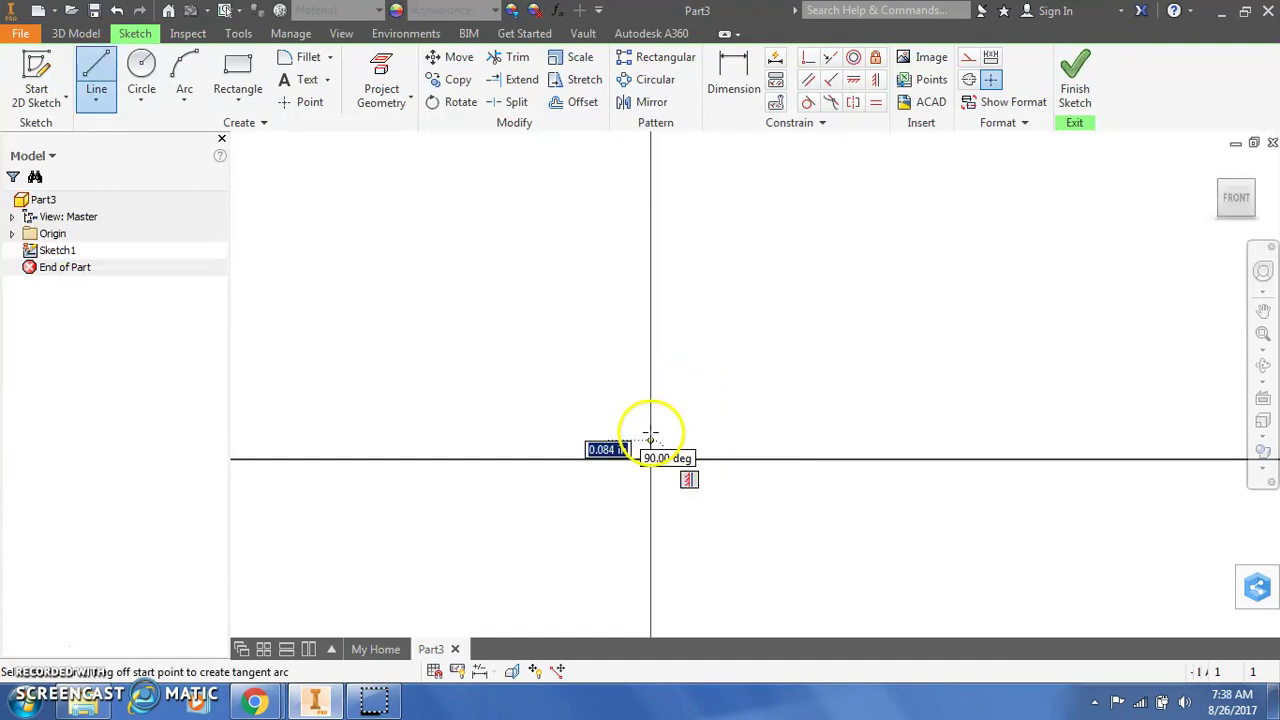
click(651, 376)
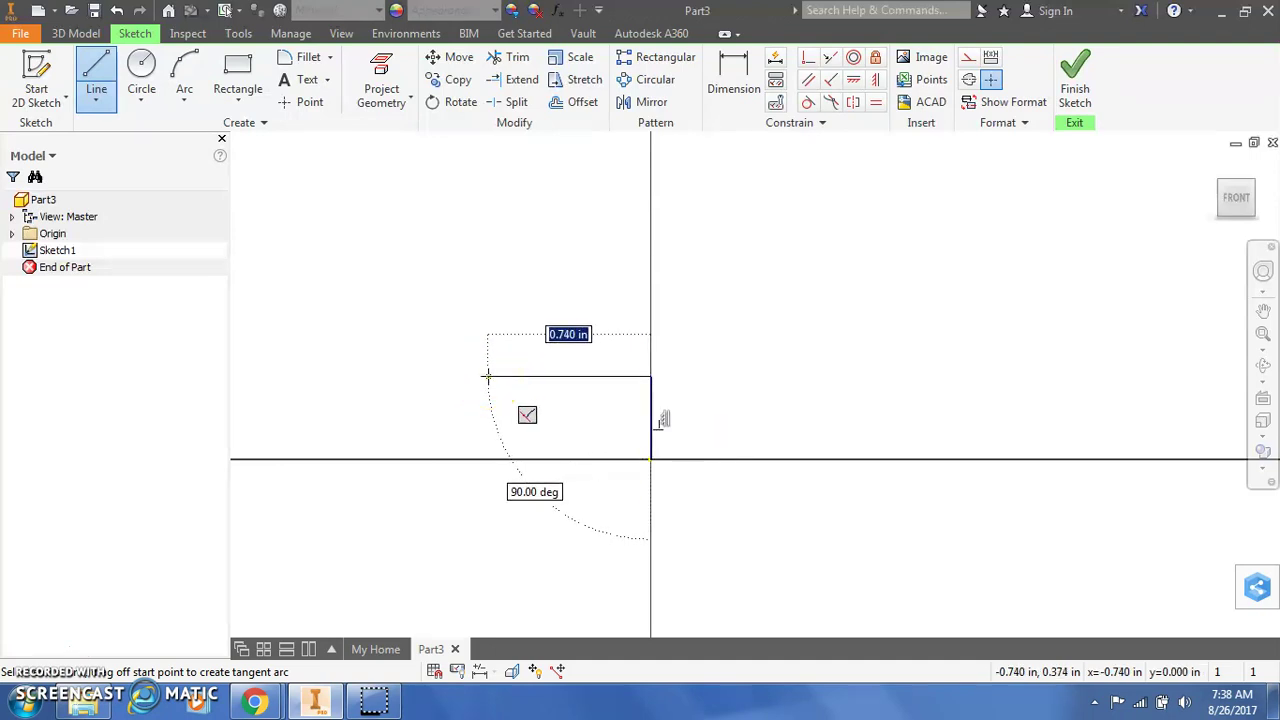
click(487, 376)
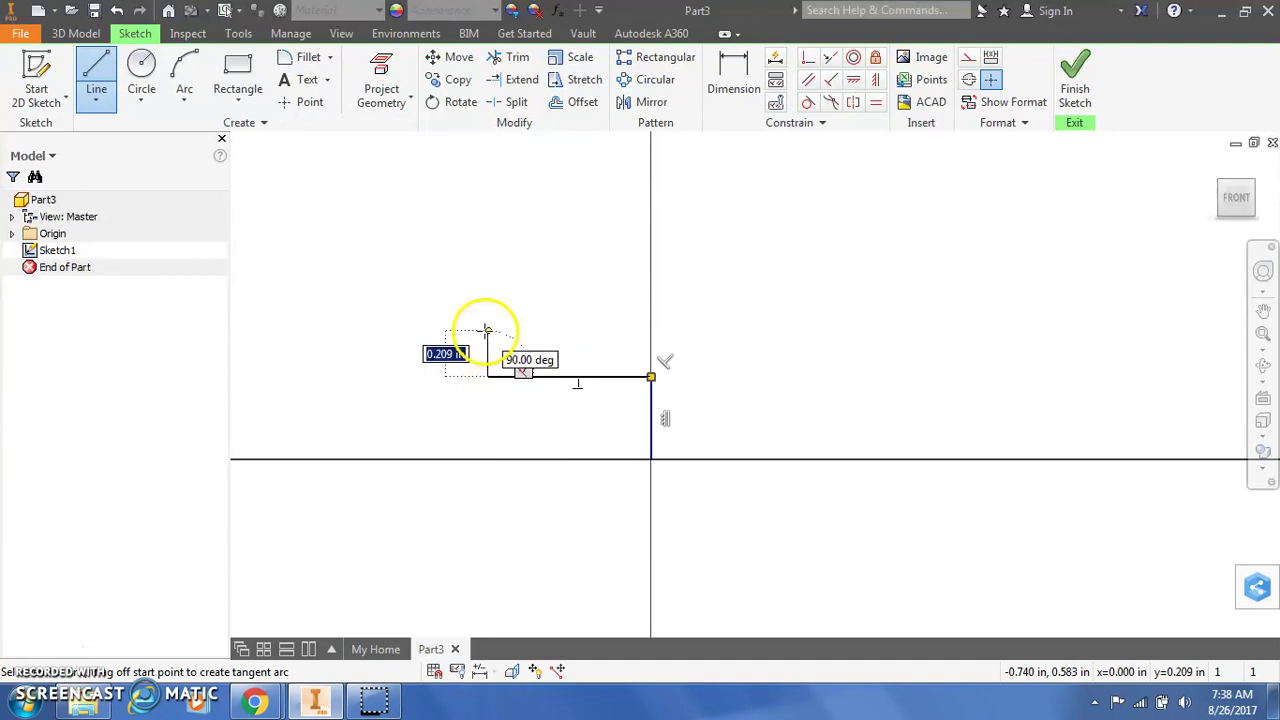
click(487, 331)
click(356, 331)
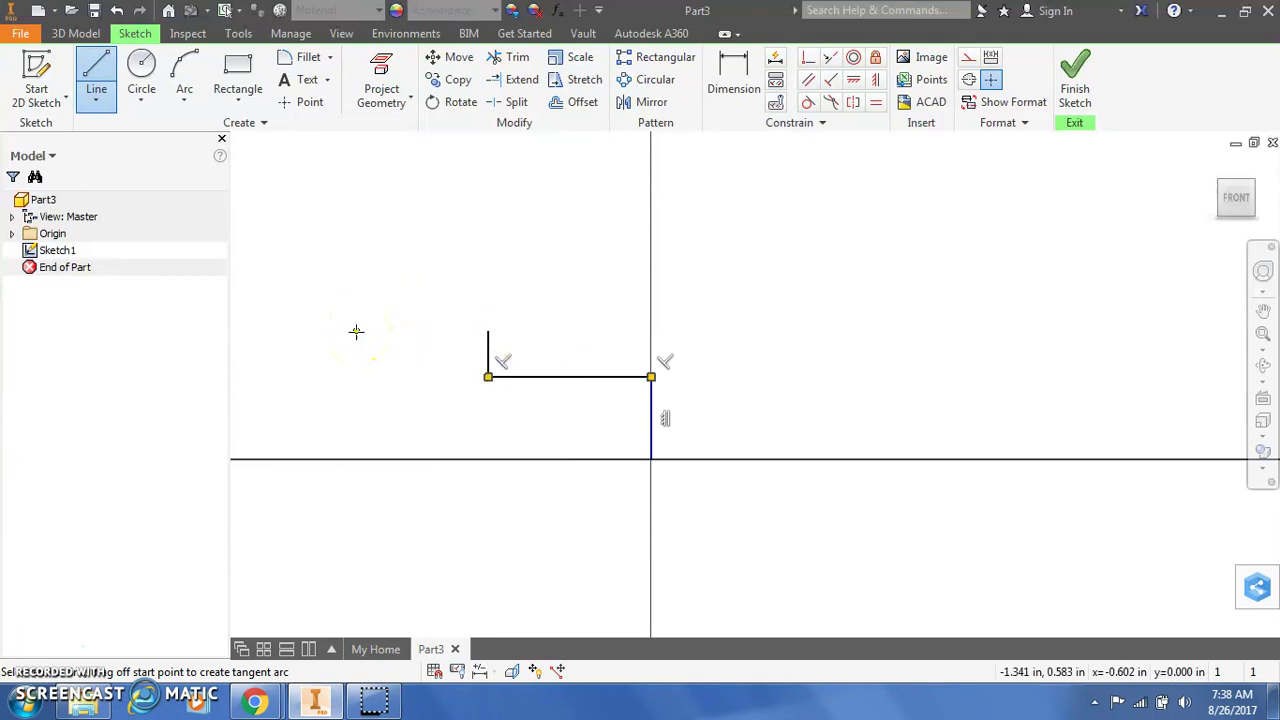
click(438, 268)
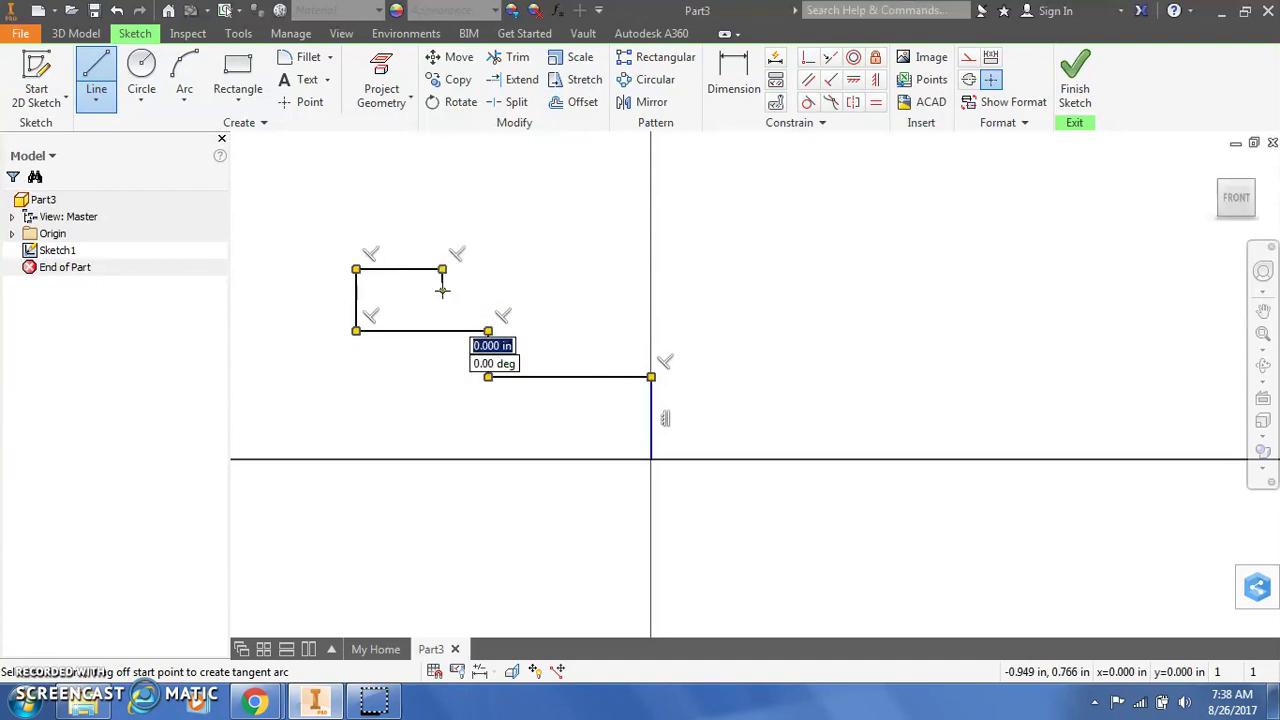
Add the long sloped line past the axis, then the upper vertical and horizontal steps
drag(442, 270, 652, 269)
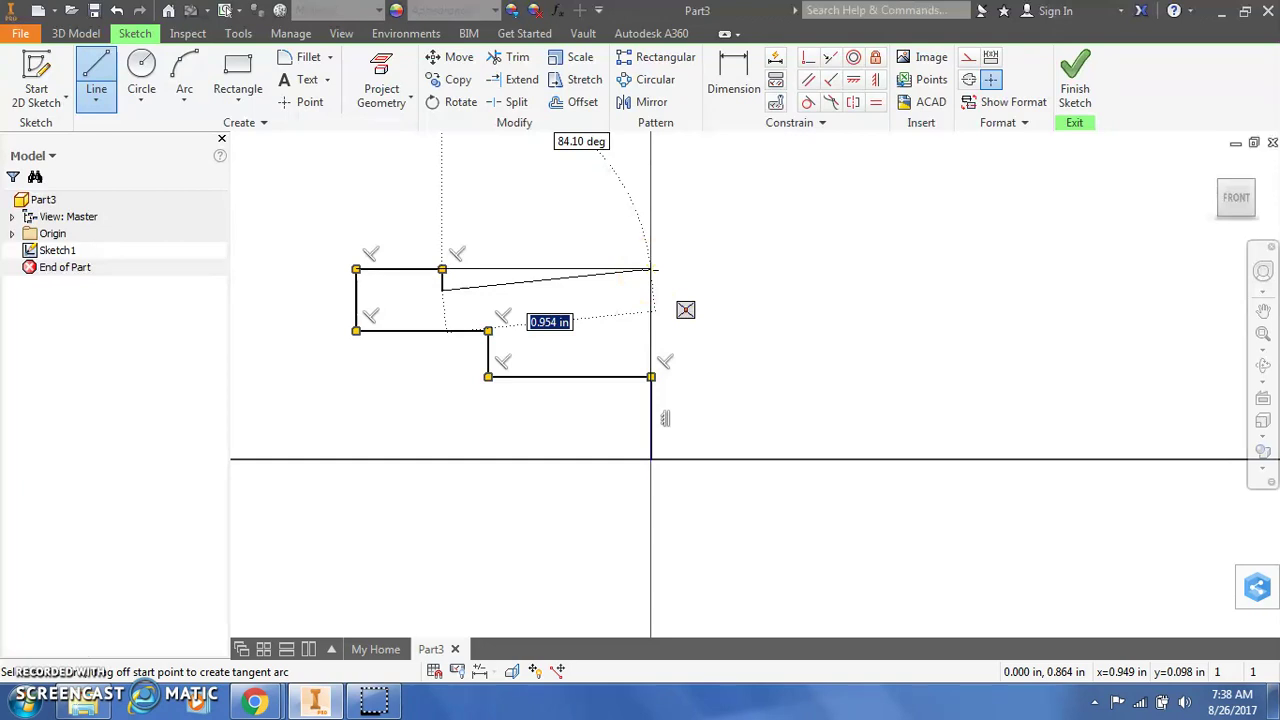
drag(652, 269, 690, 268)
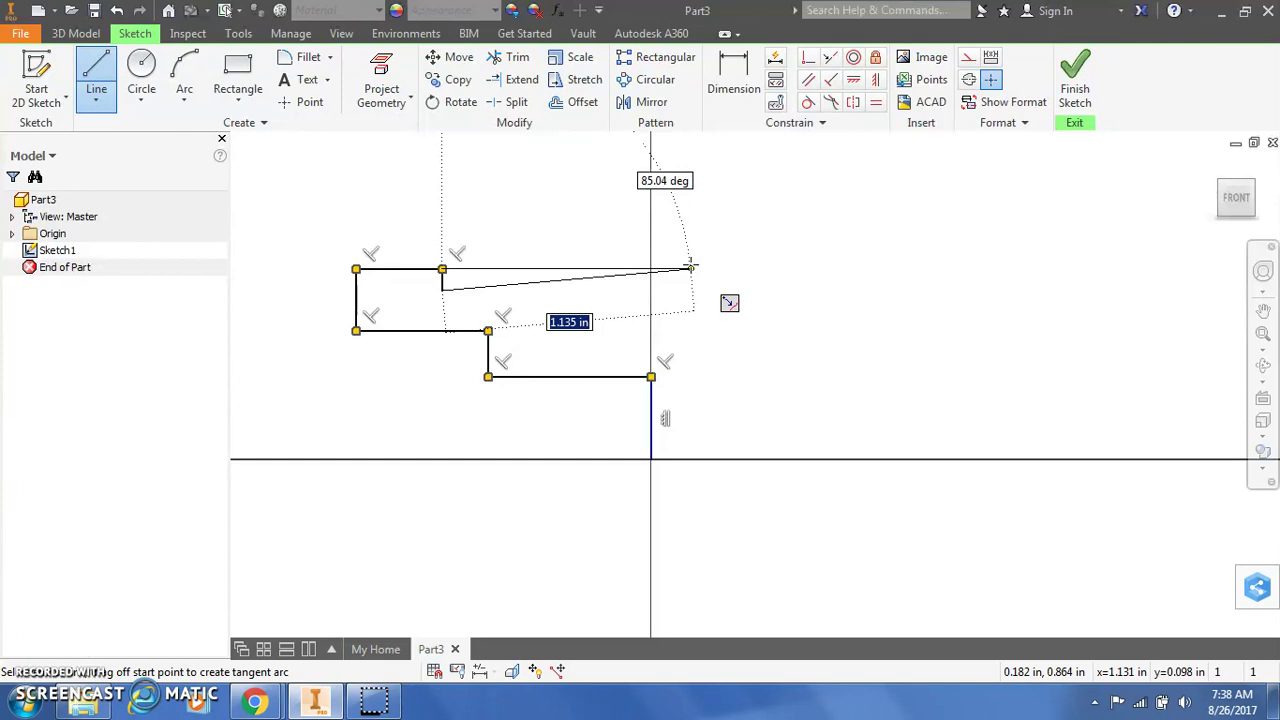
drag(690, 268, 690, 268)
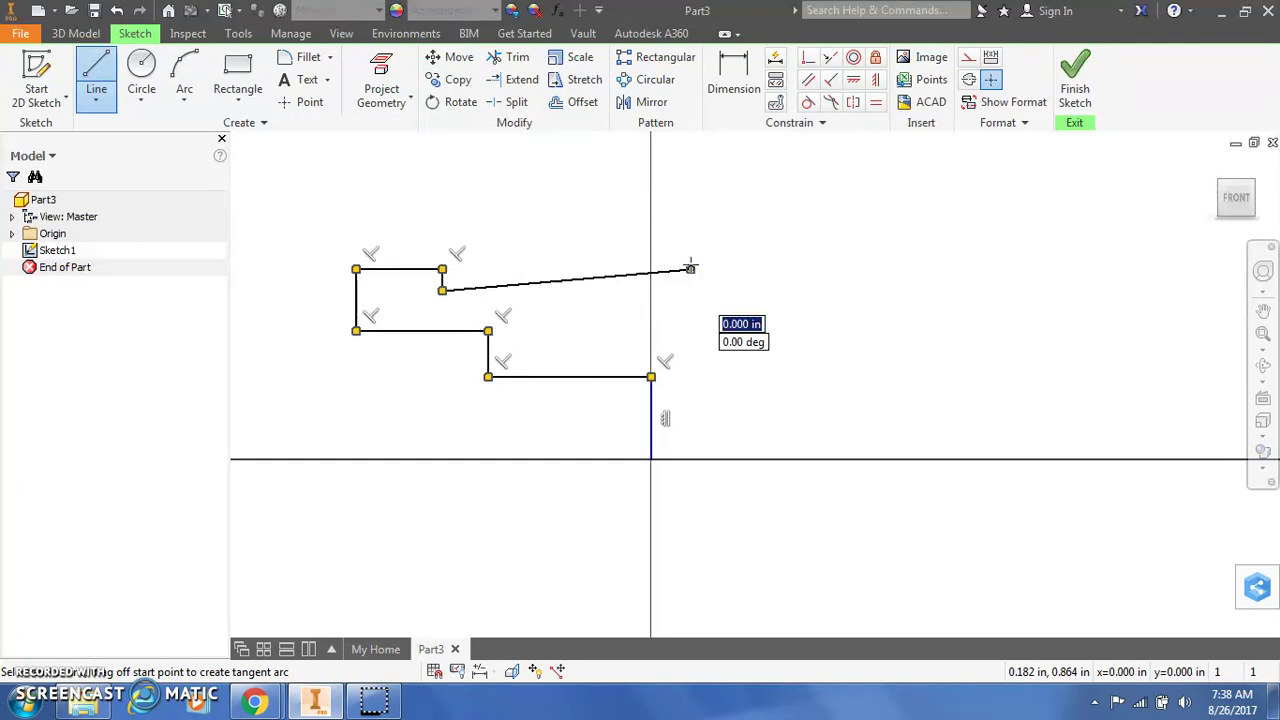
middle_drag(690, 268, 614, 377)
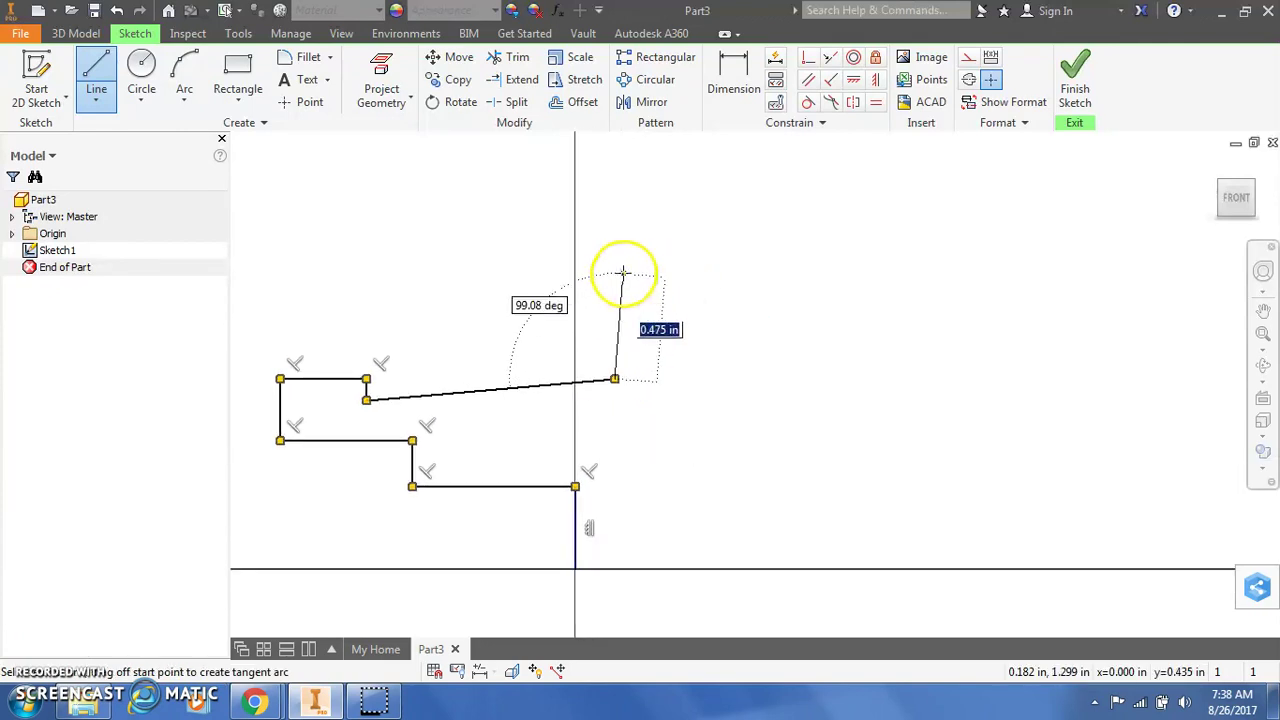
click(614, 272)
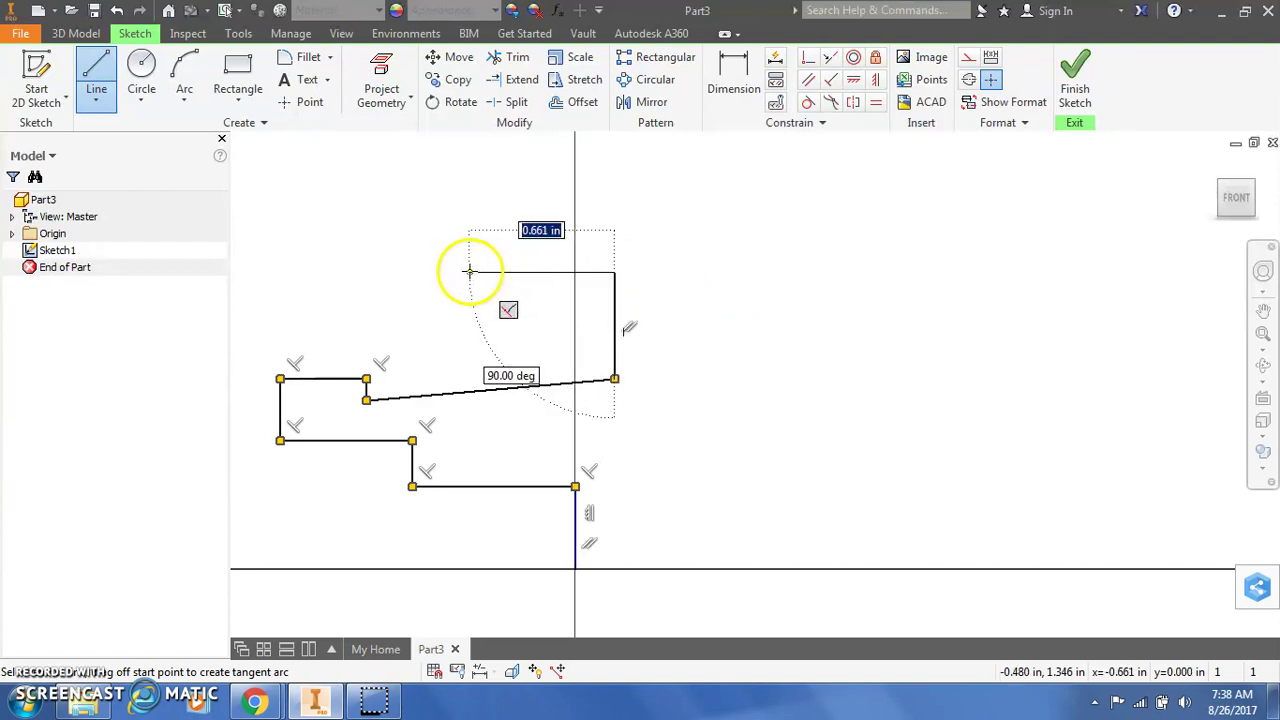
click(469, 272)
click(469, 216)
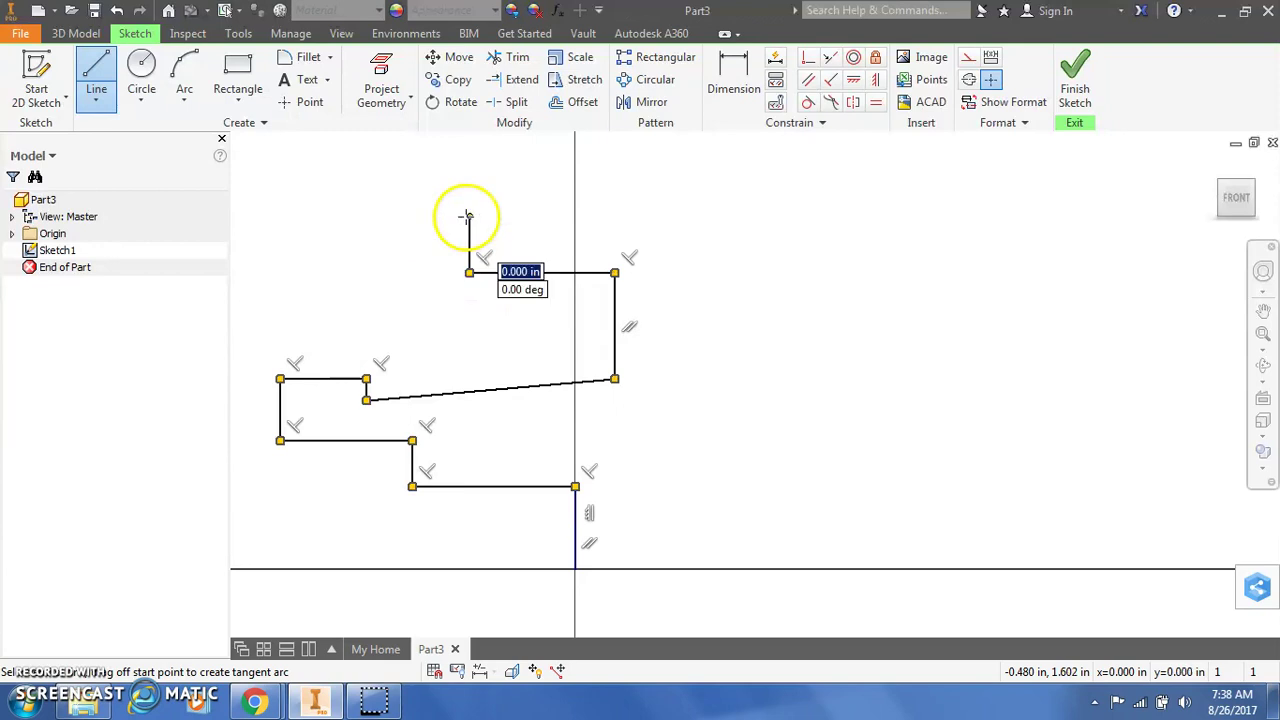
click(669, 216)
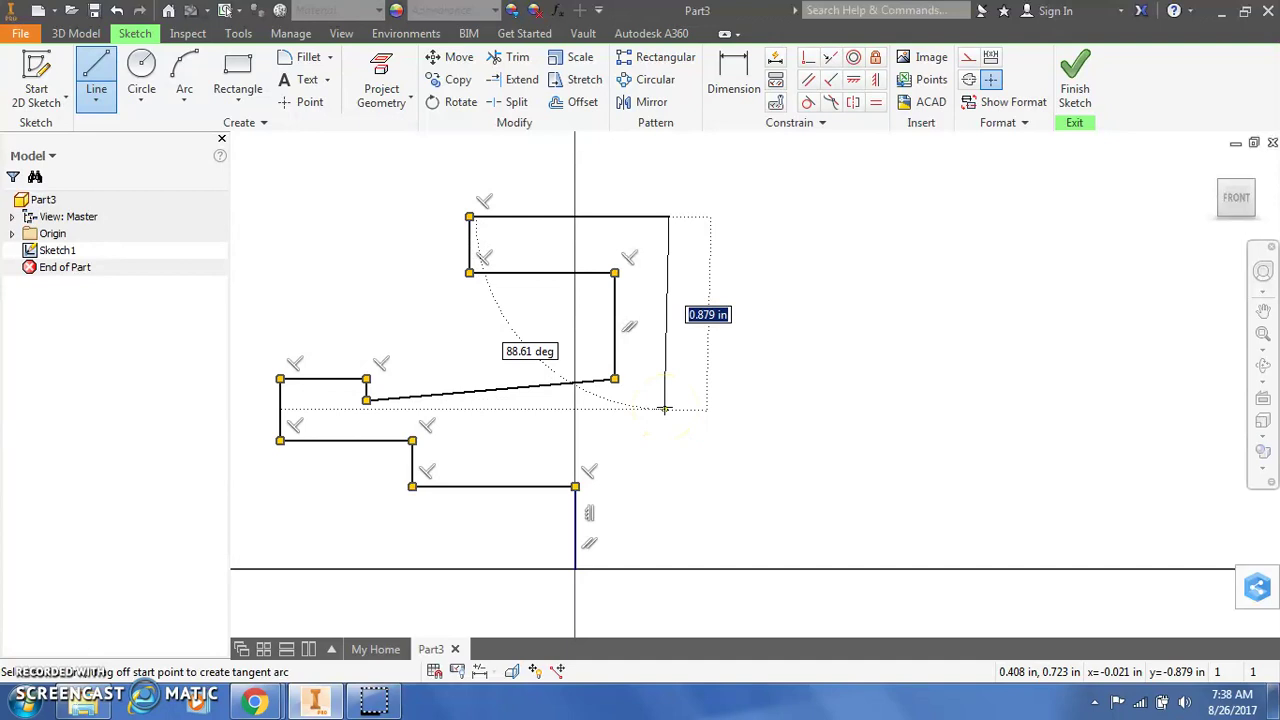
Draw the notched sawtooth section running right to the profile's right end
drag(664, 408, 668, 391)
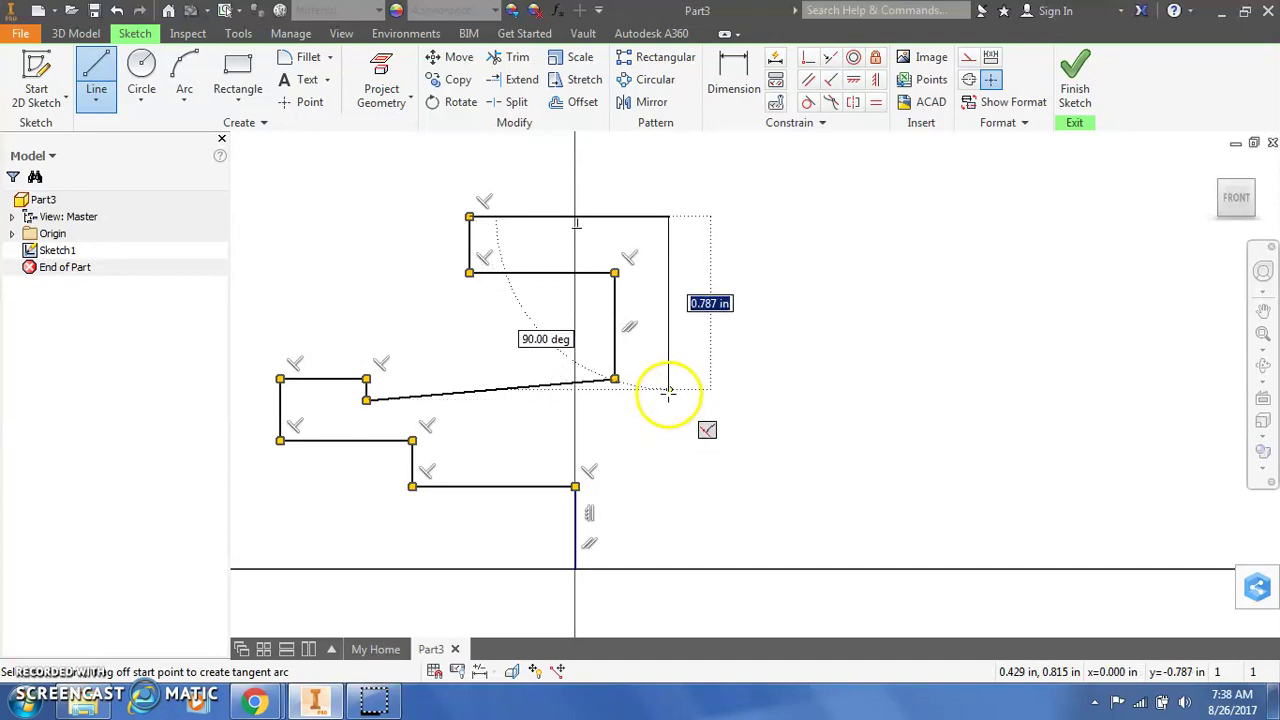
click(669, 393)
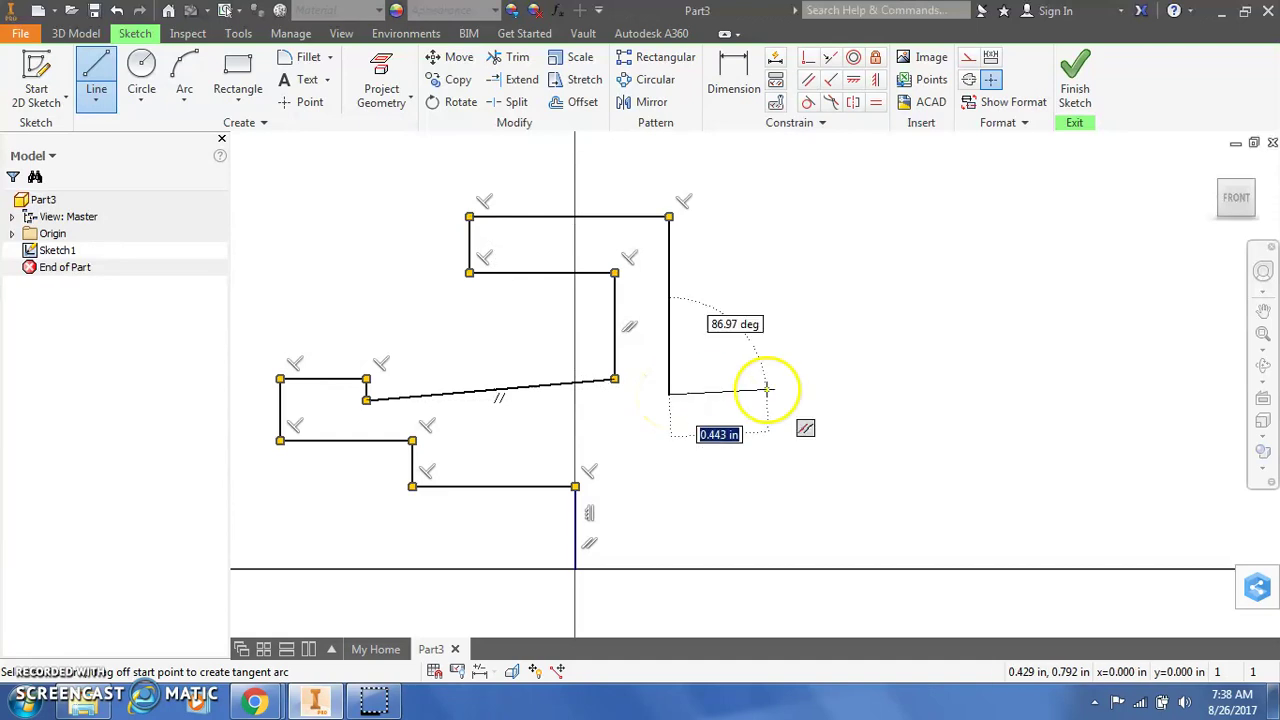
click(785, 393)
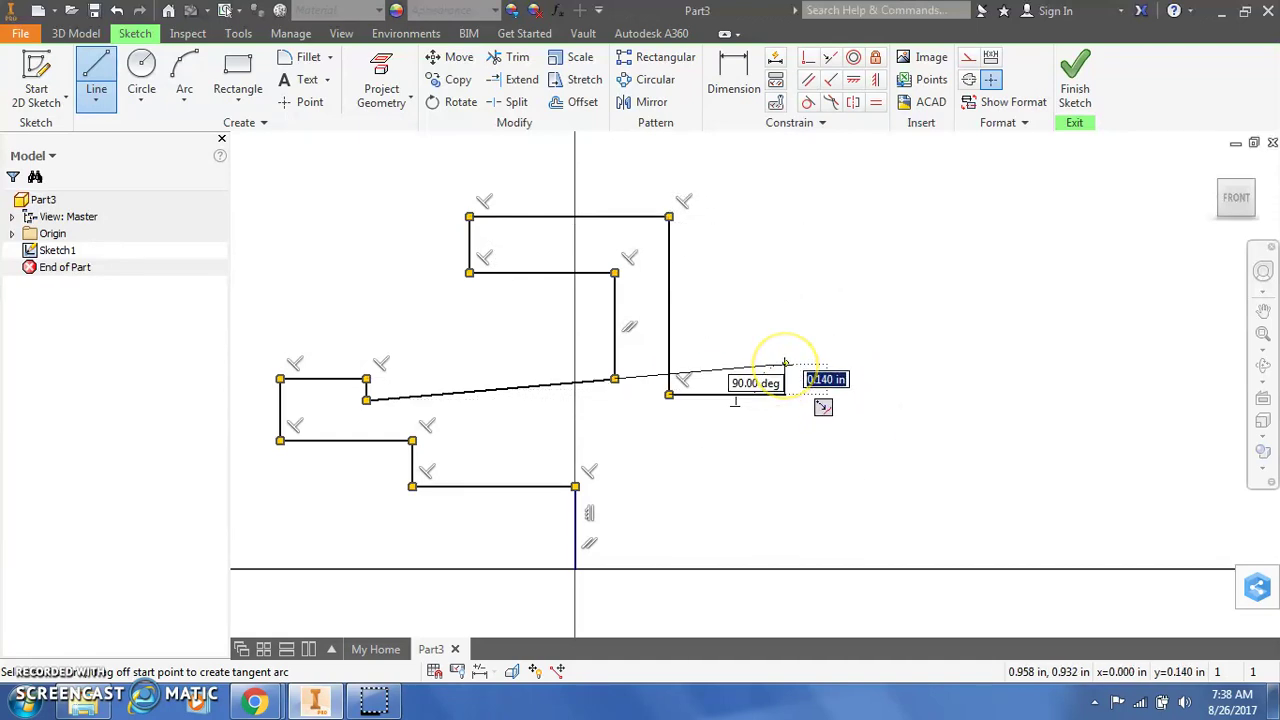
click(785, 367)
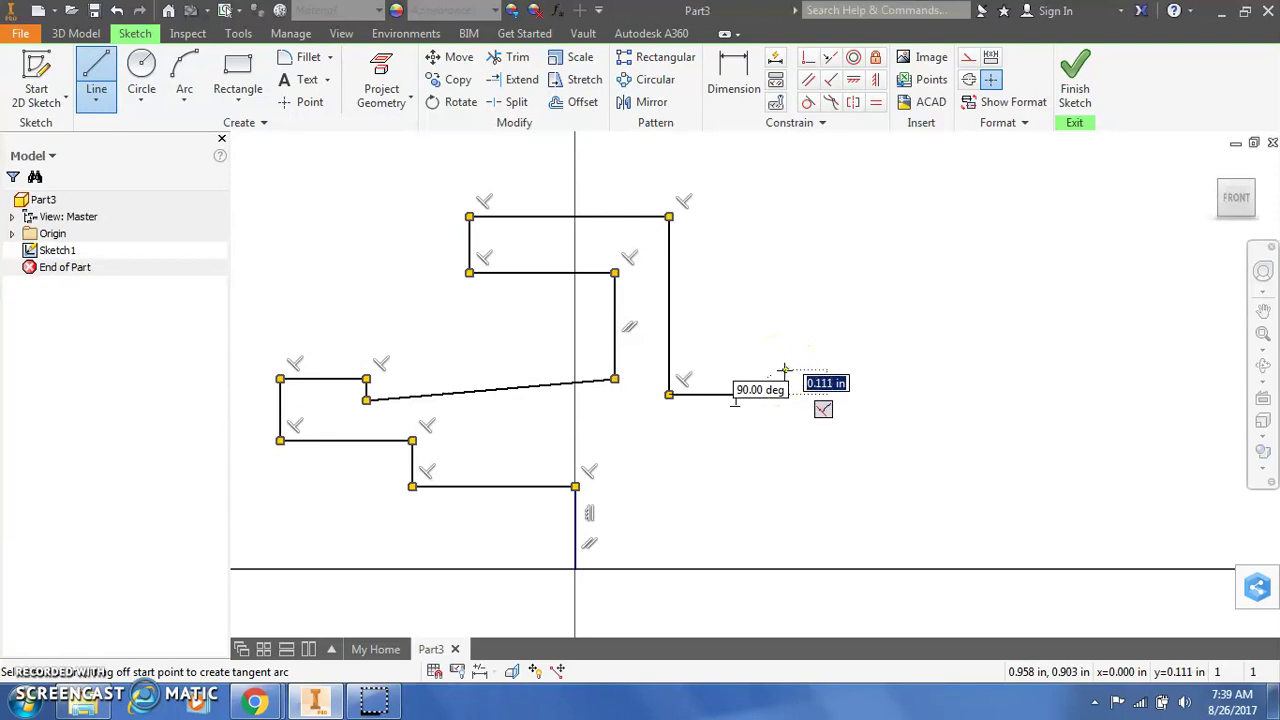
click(857, 393)
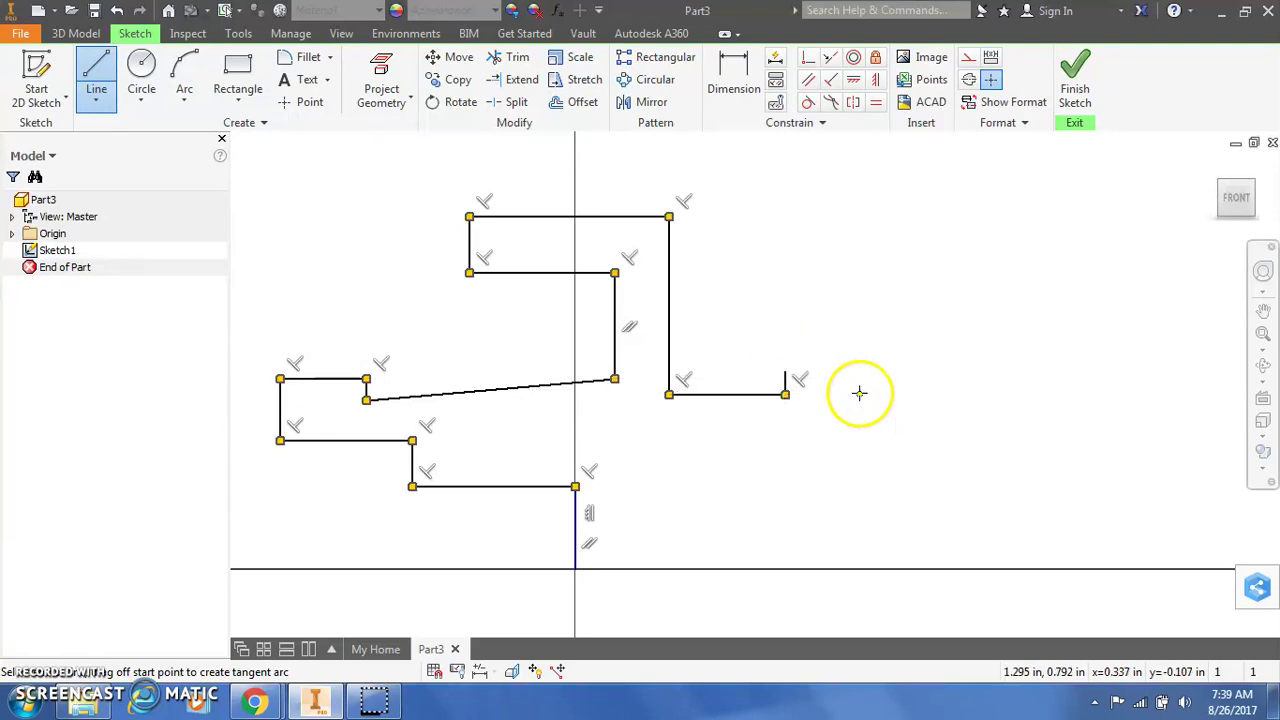
click(920, 379)
click(923, 391)
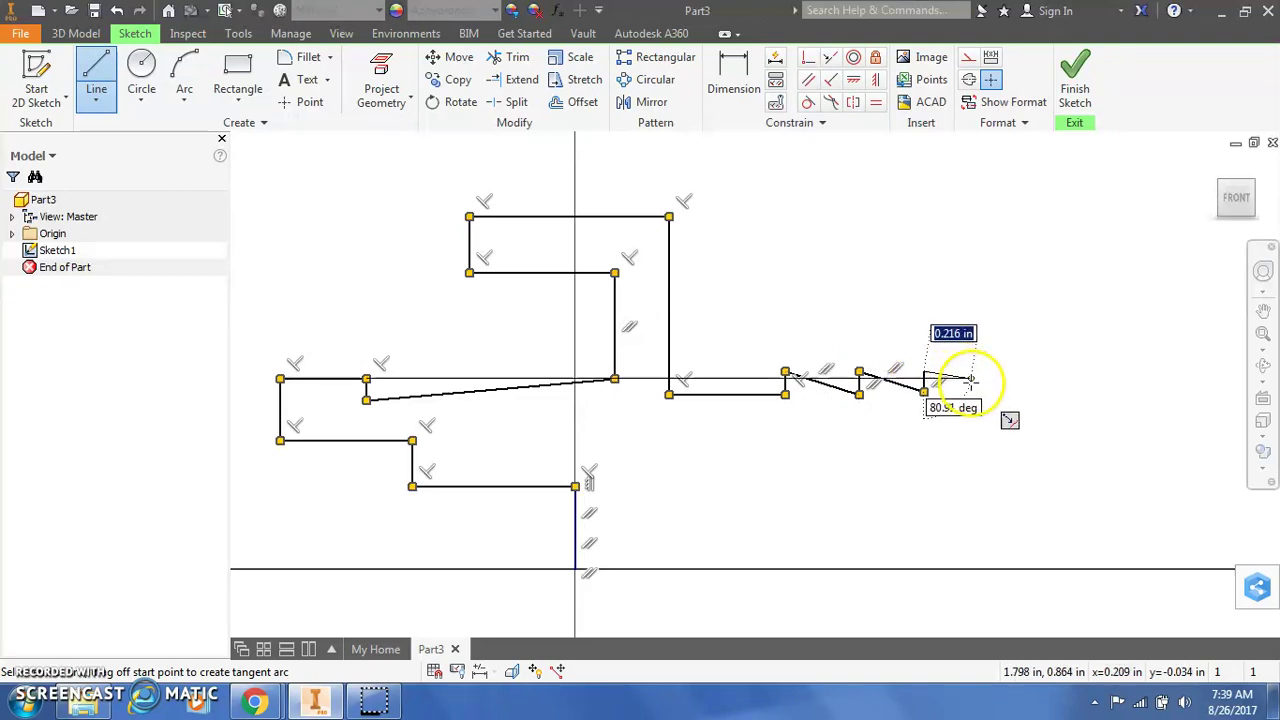
click(983, 393)
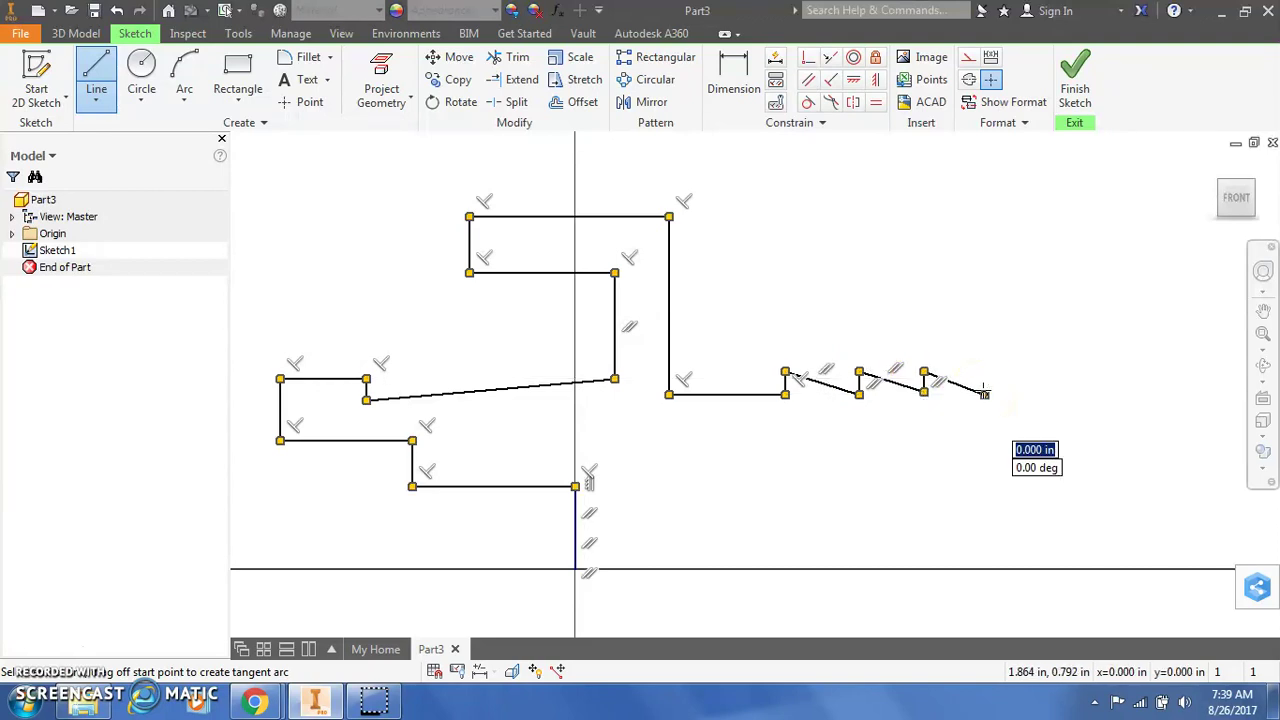
click(1095, 393)
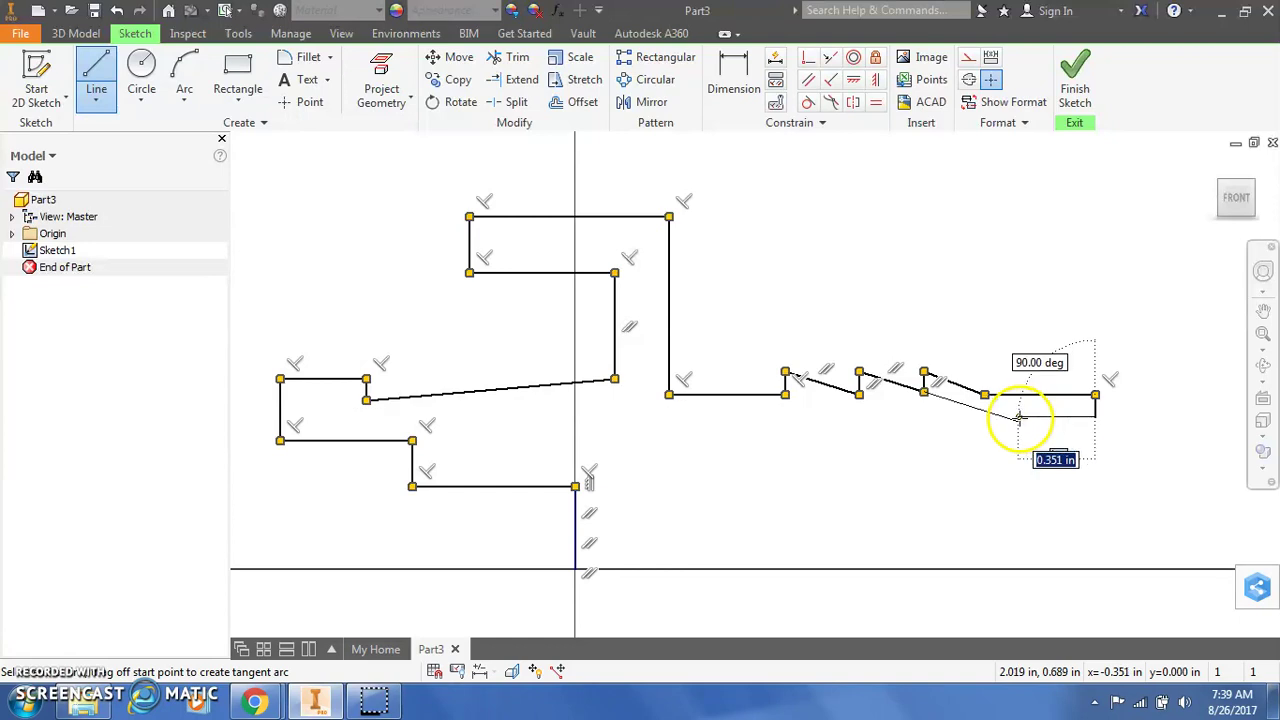
Draw the right edge, lower edge and drop to the axis, closing at the start point
click(962, 417)
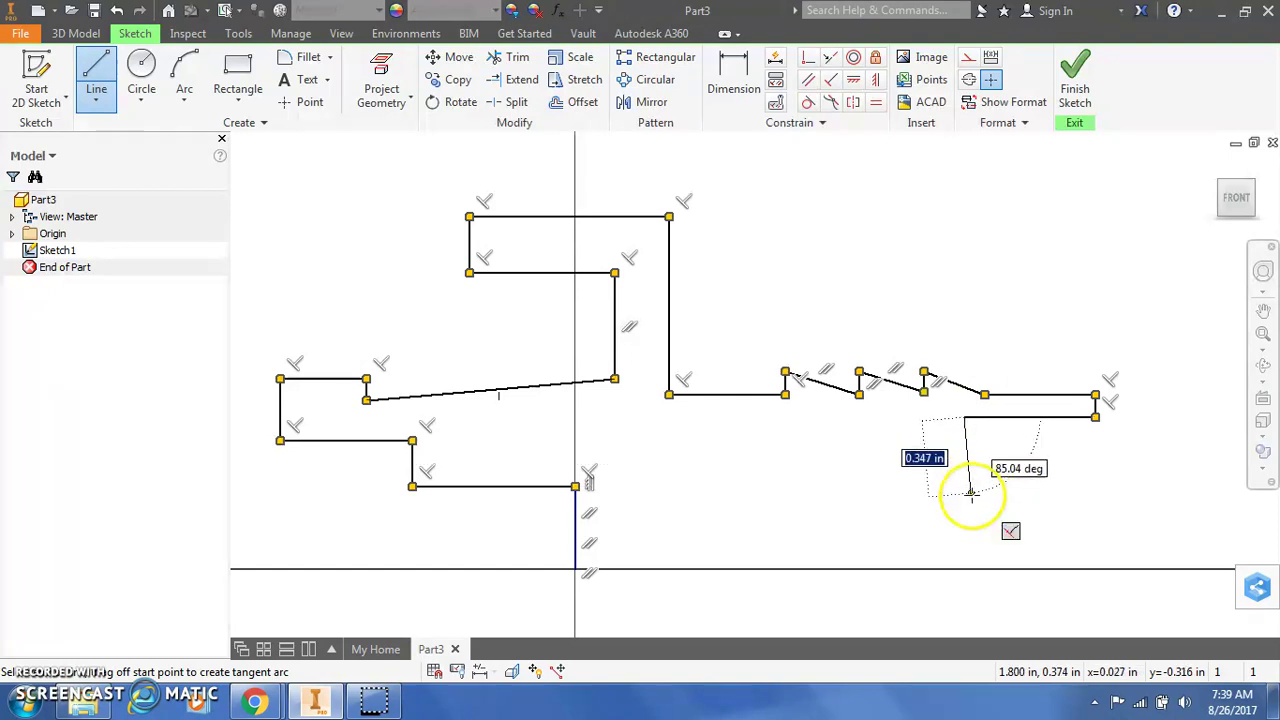
click(963, 507)
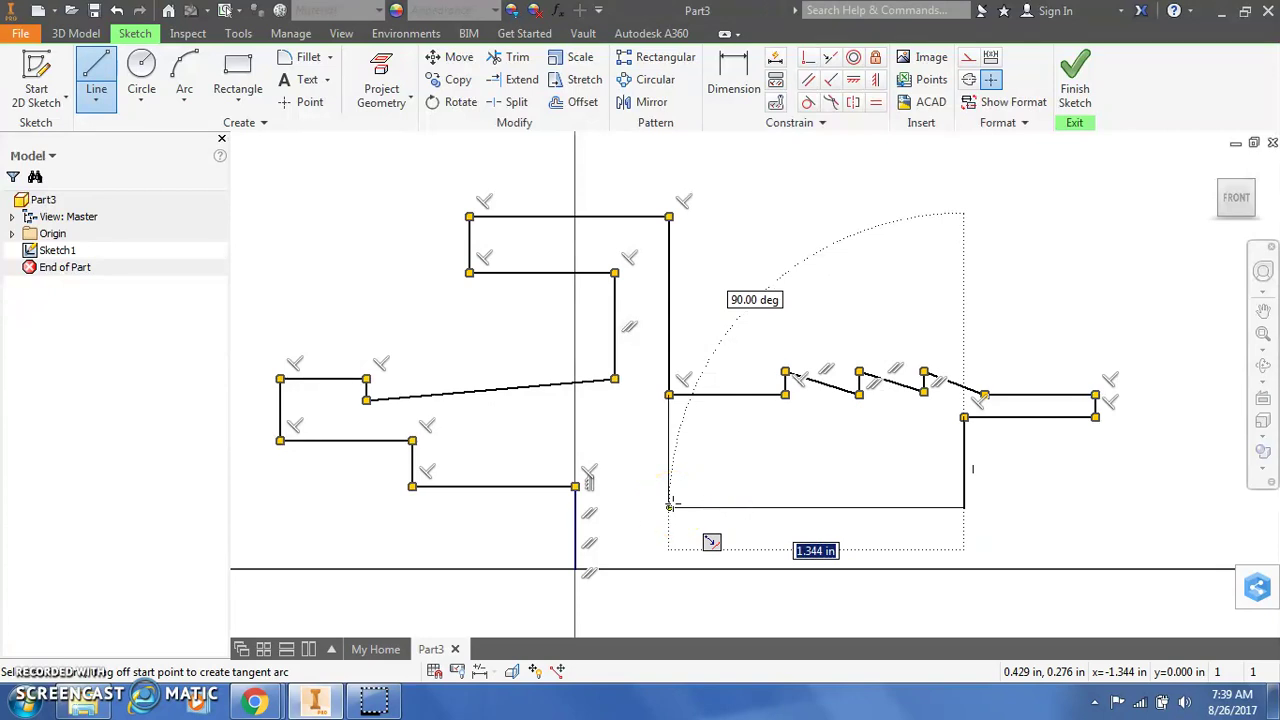
click(669, 507)
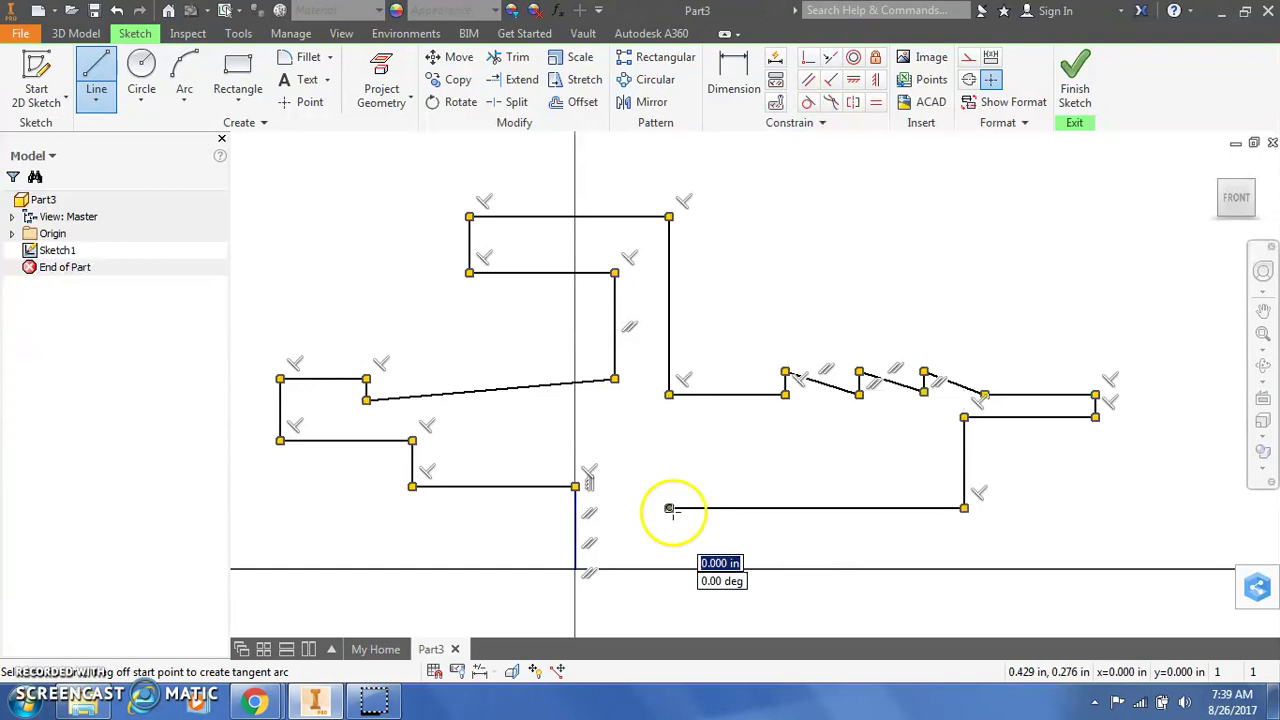
click(669, 571)
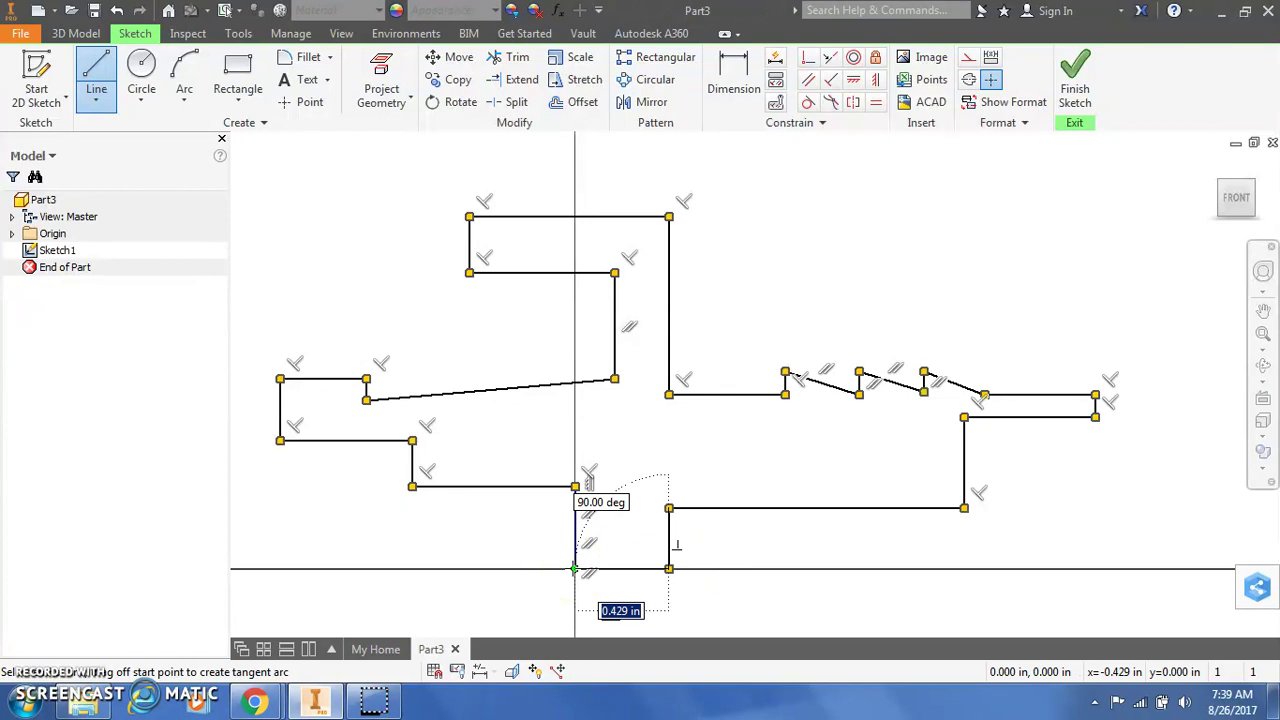
click(574, 569)
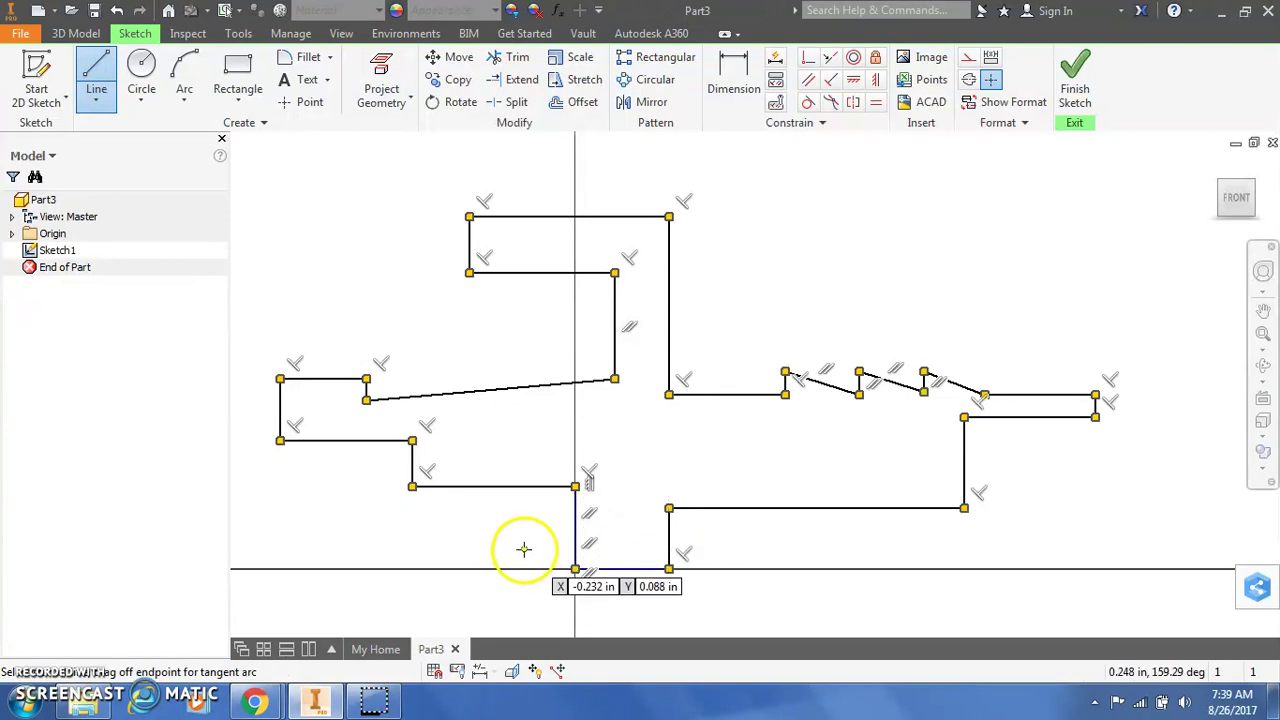
Dimension the profile's overall width as .860
key(Escape)
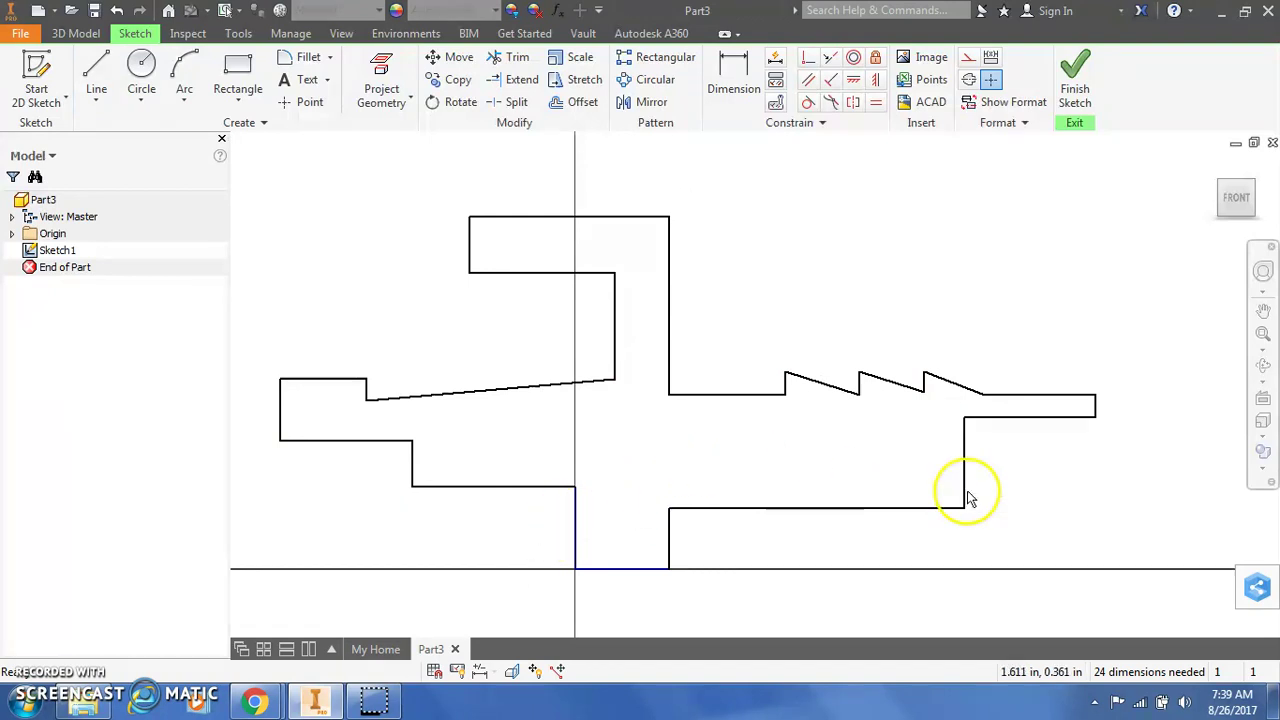
scroll(1040, 510, down, 2)
mouse_move(1051, 517)
middle_down()
mouse_move(925, 538)
mouse_move(895, 511)
middle_up()
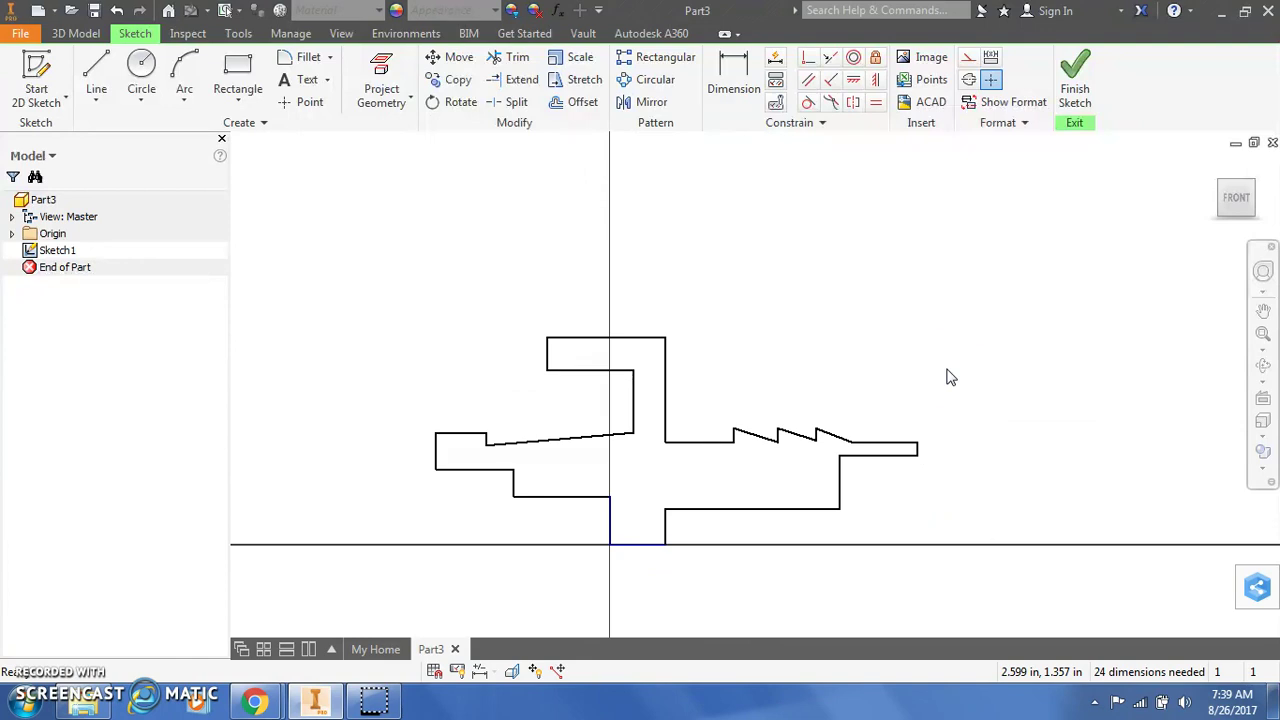
key(d)
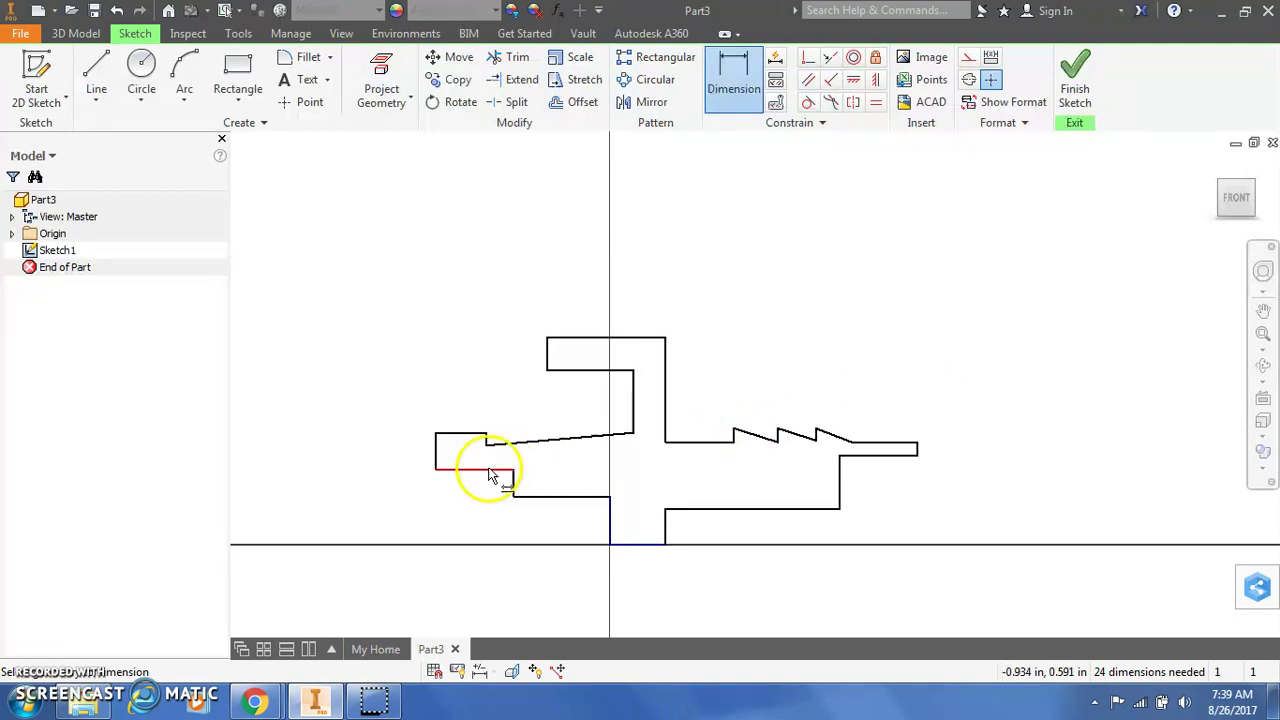
click(440, 460)
click(916, 448)
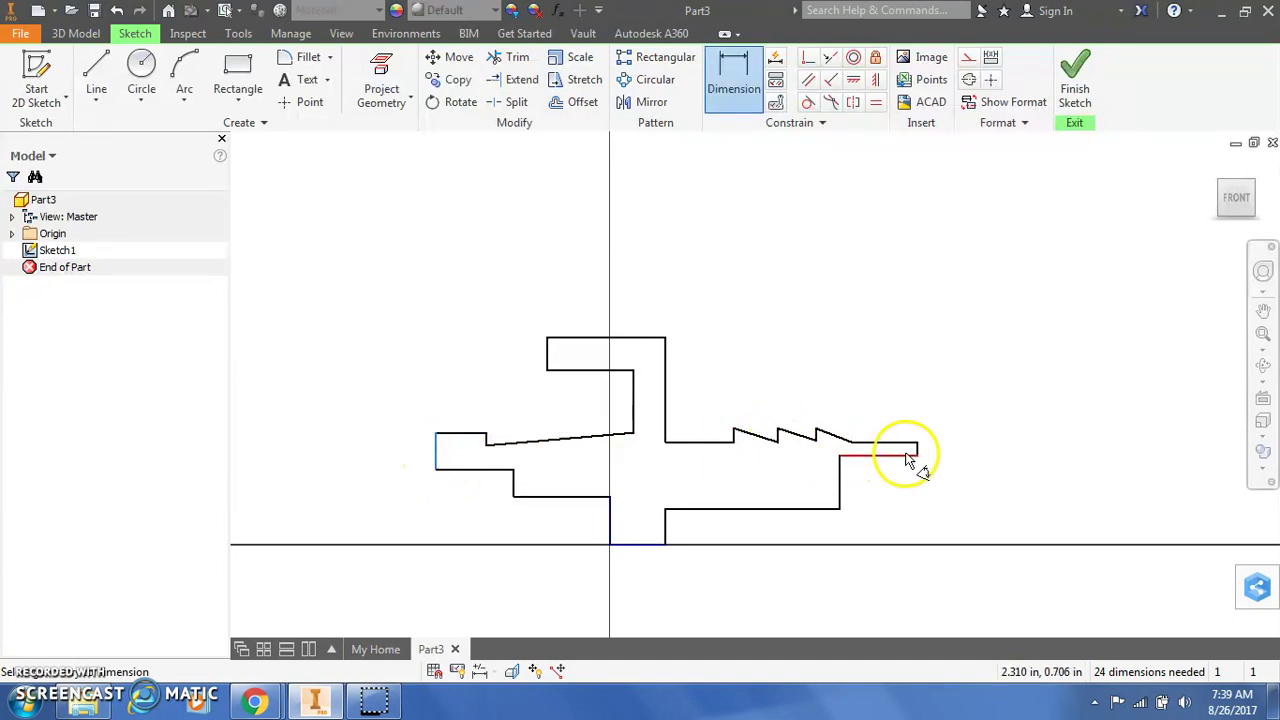
click(765, 307)
click(668, 224)
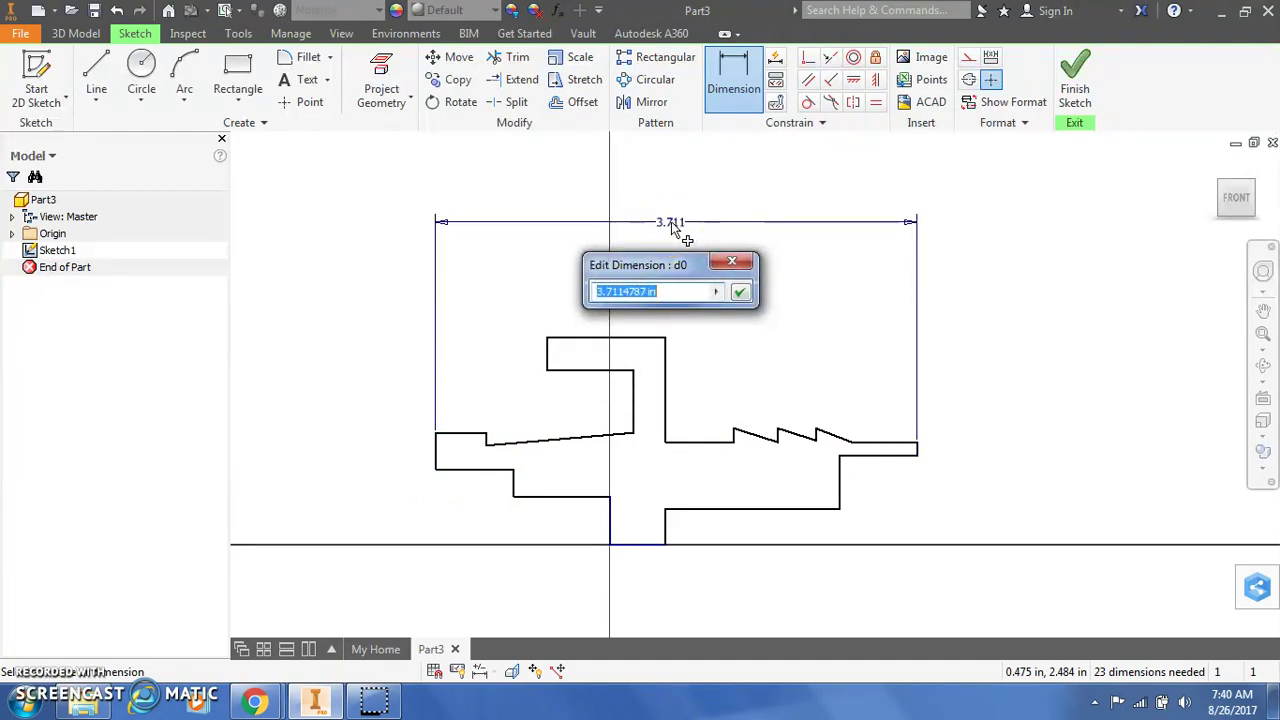
text(.86)
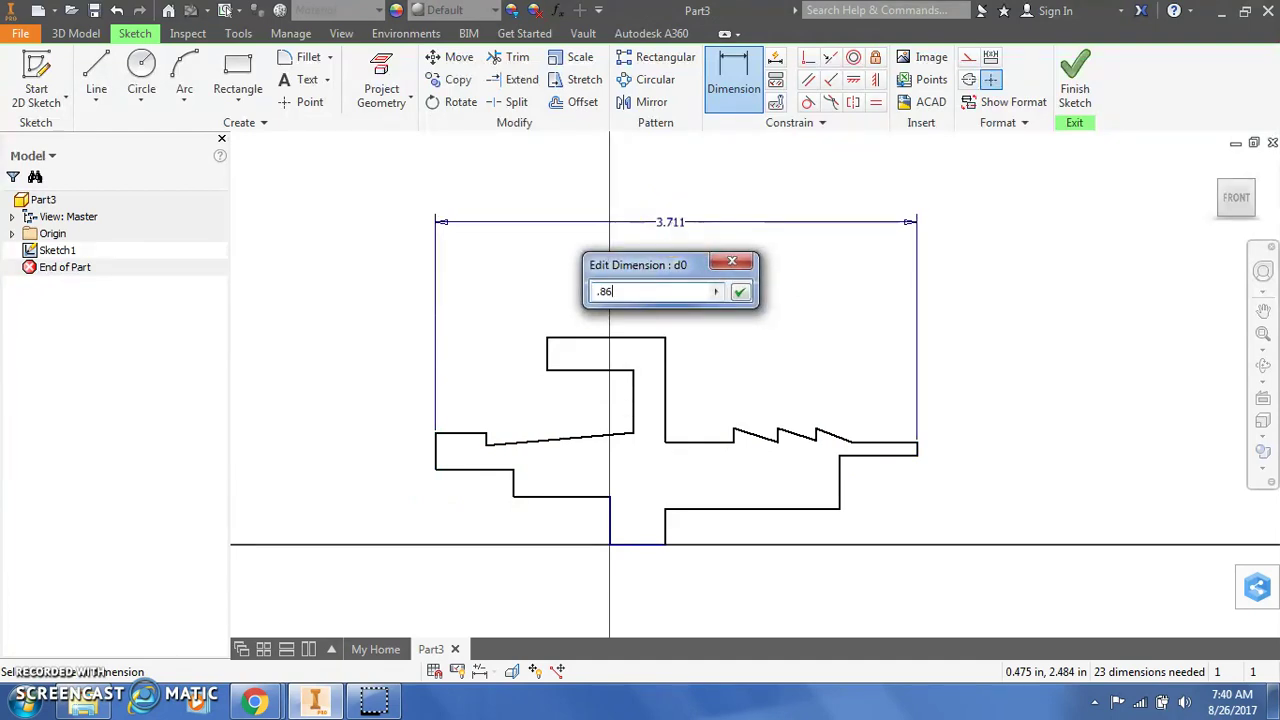
key(Return)
Dimension the small top-left step as .050
scroll(645, 520, down, 5)
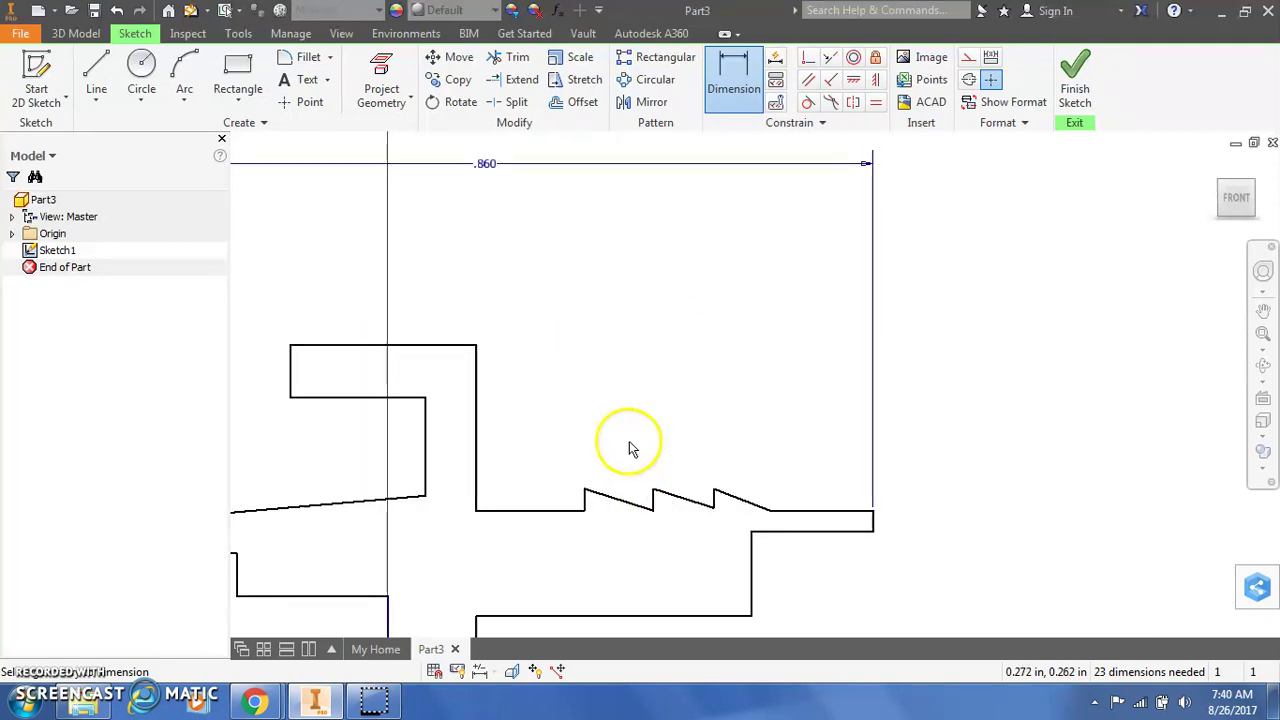
scroll(826, 331, up, 3)
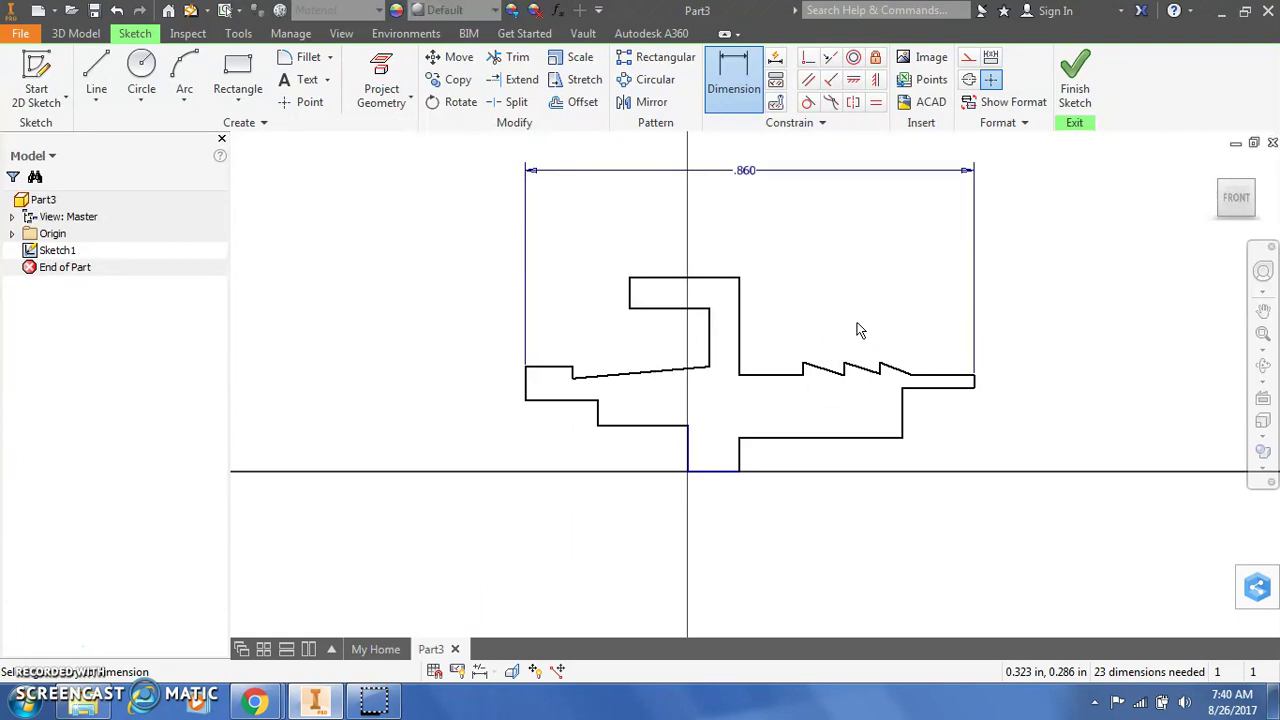
click(562, 368)
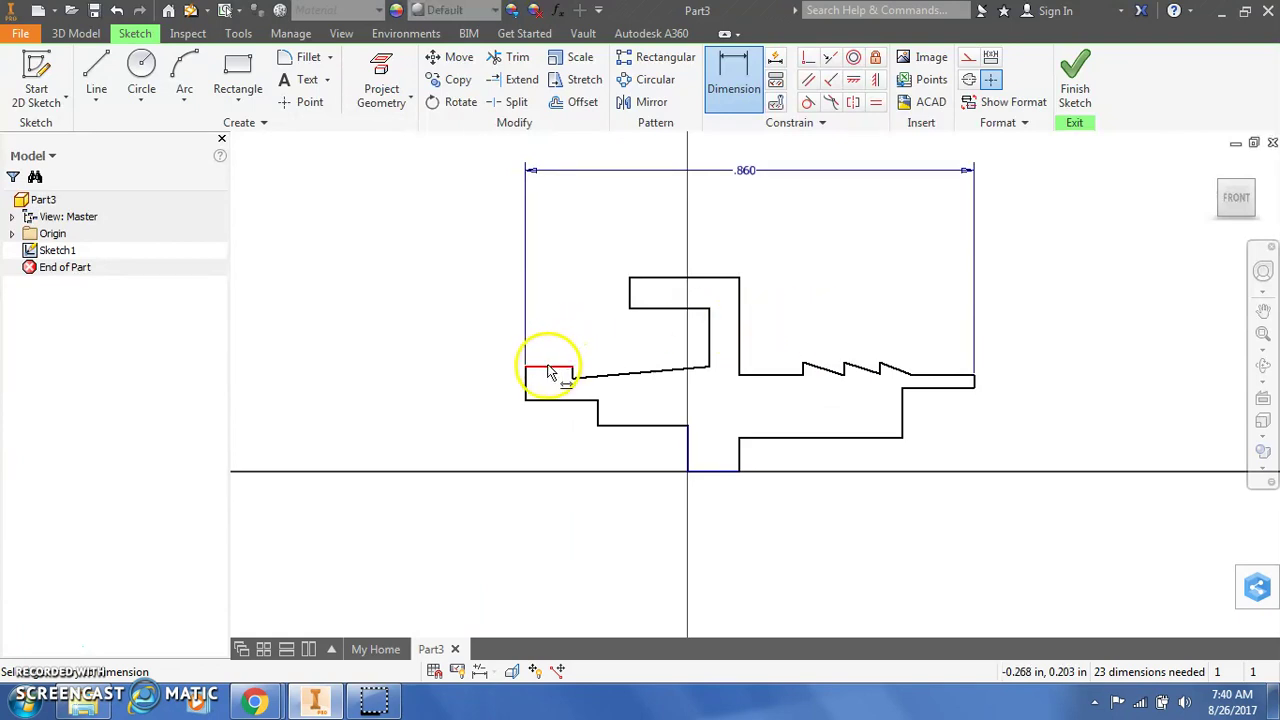
click(549, 366)
click(549, 345)
text(.05)
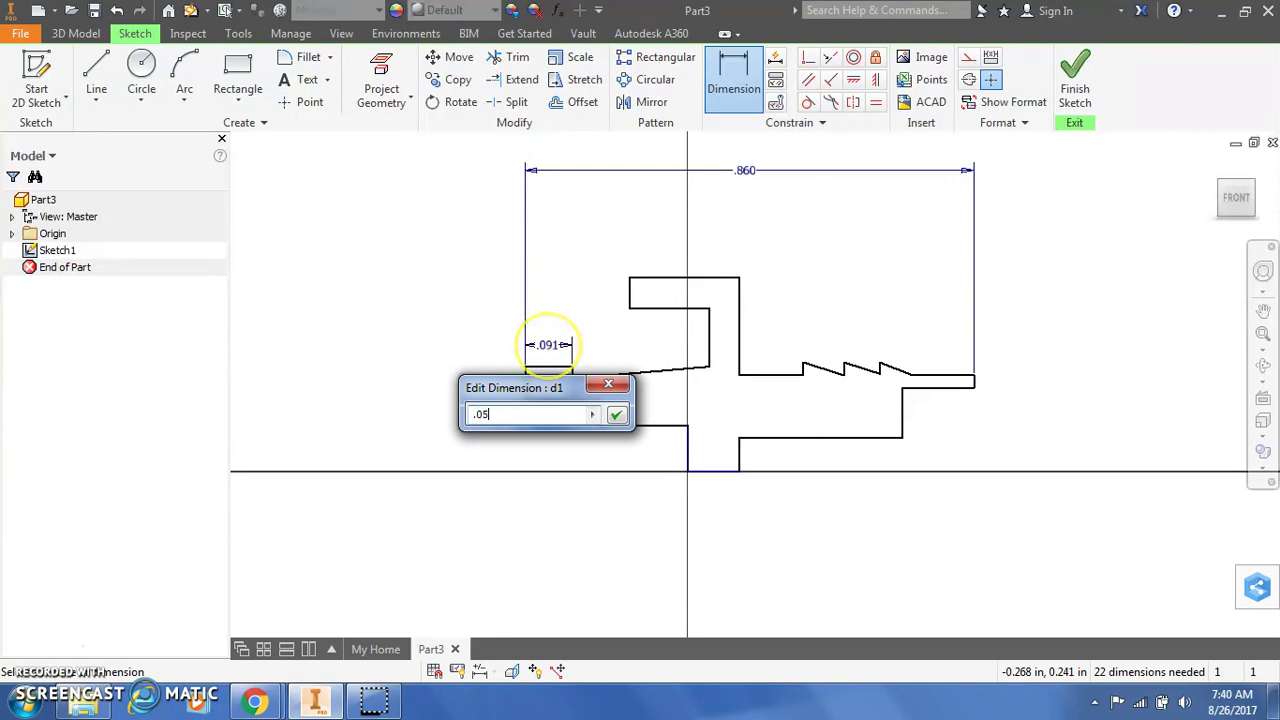
key(Return)
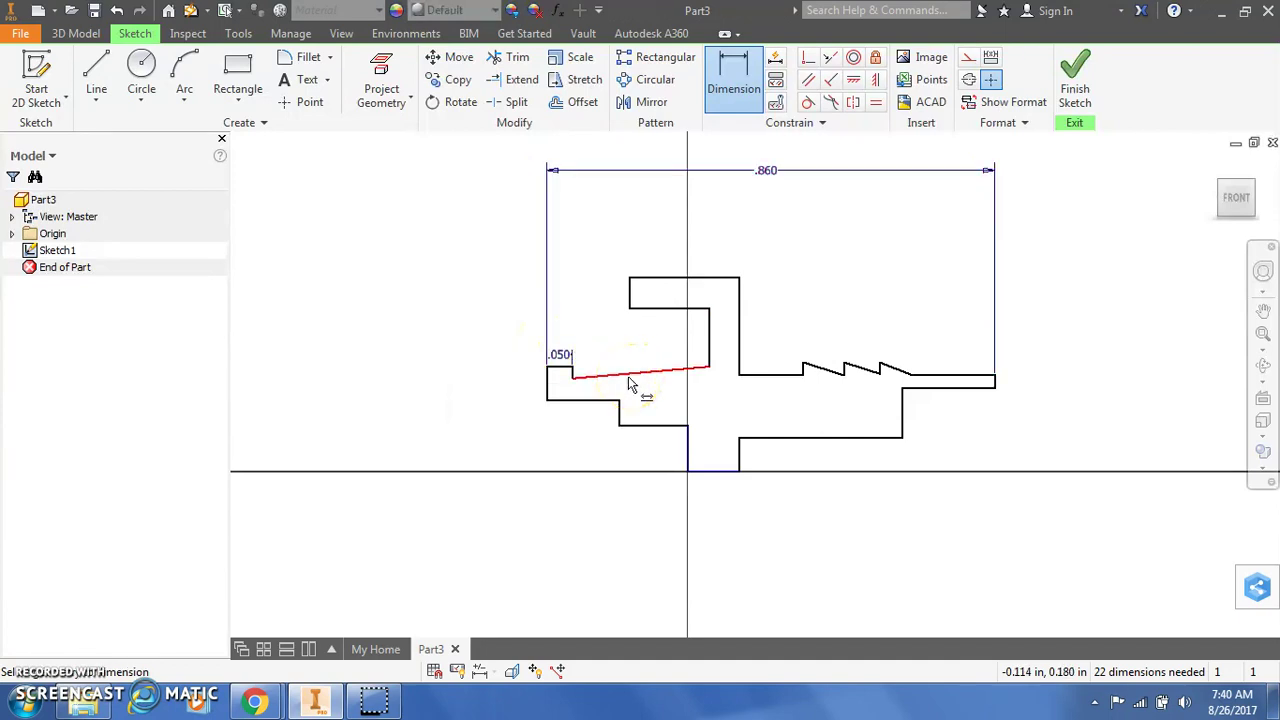
Dimension the distance to the upper inner step as .450
click(596, 377)
click(547, 398)
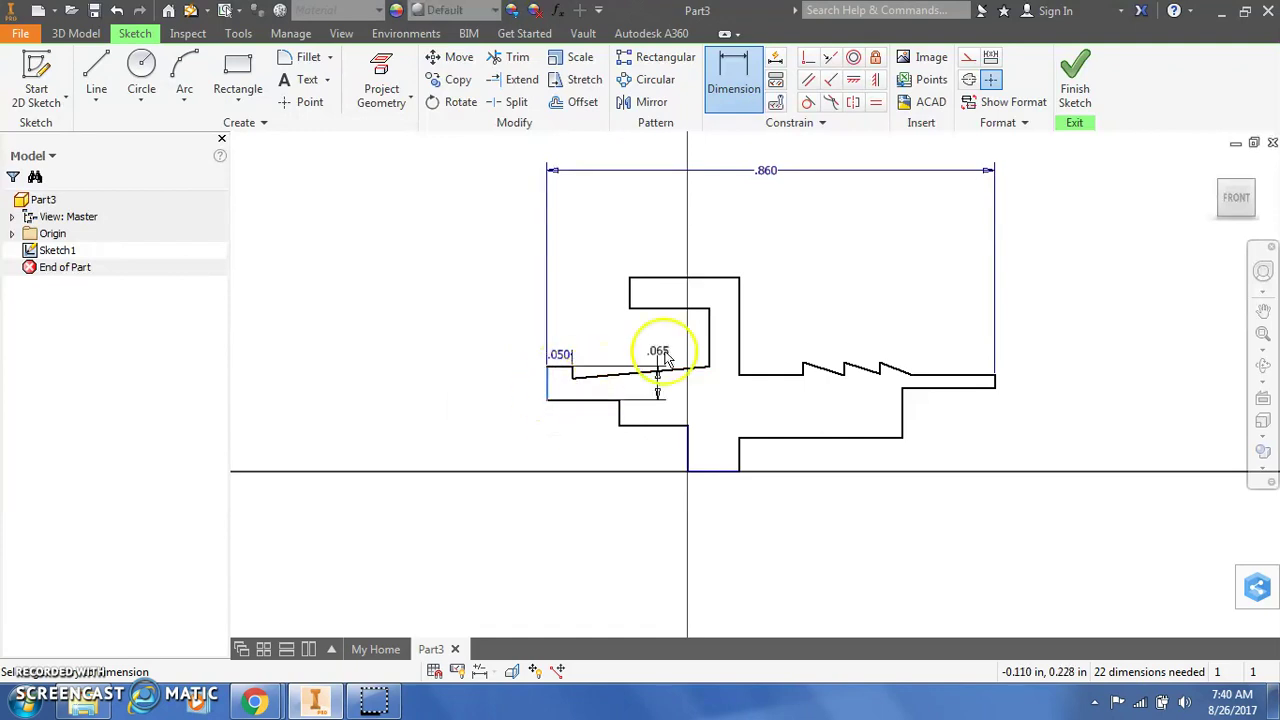
key(Escape)
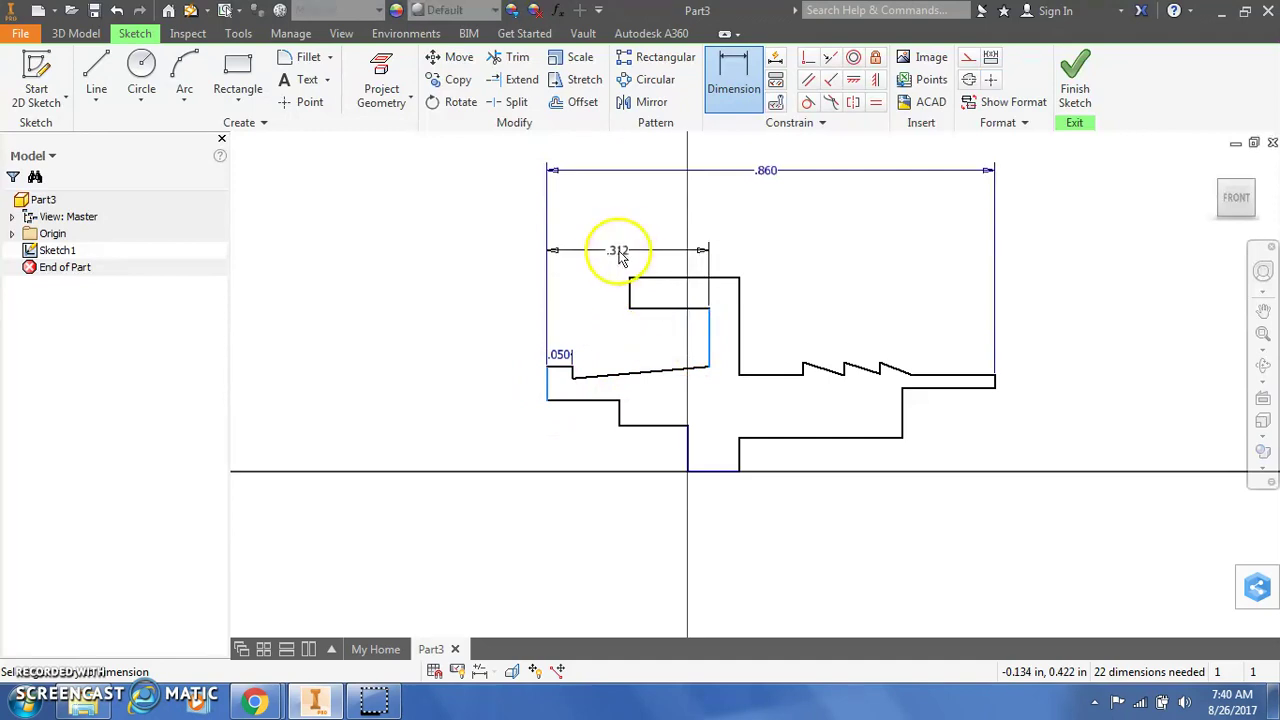
click(621, 221)
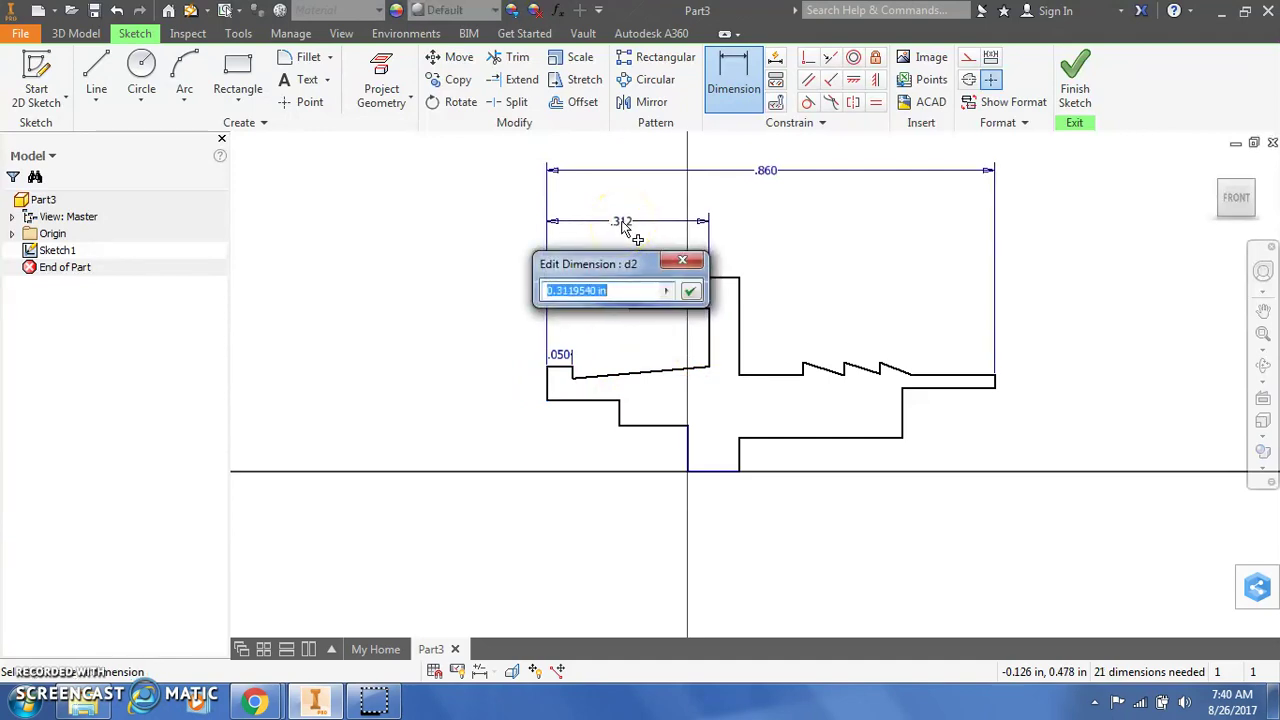
text(.45)
key(Return)
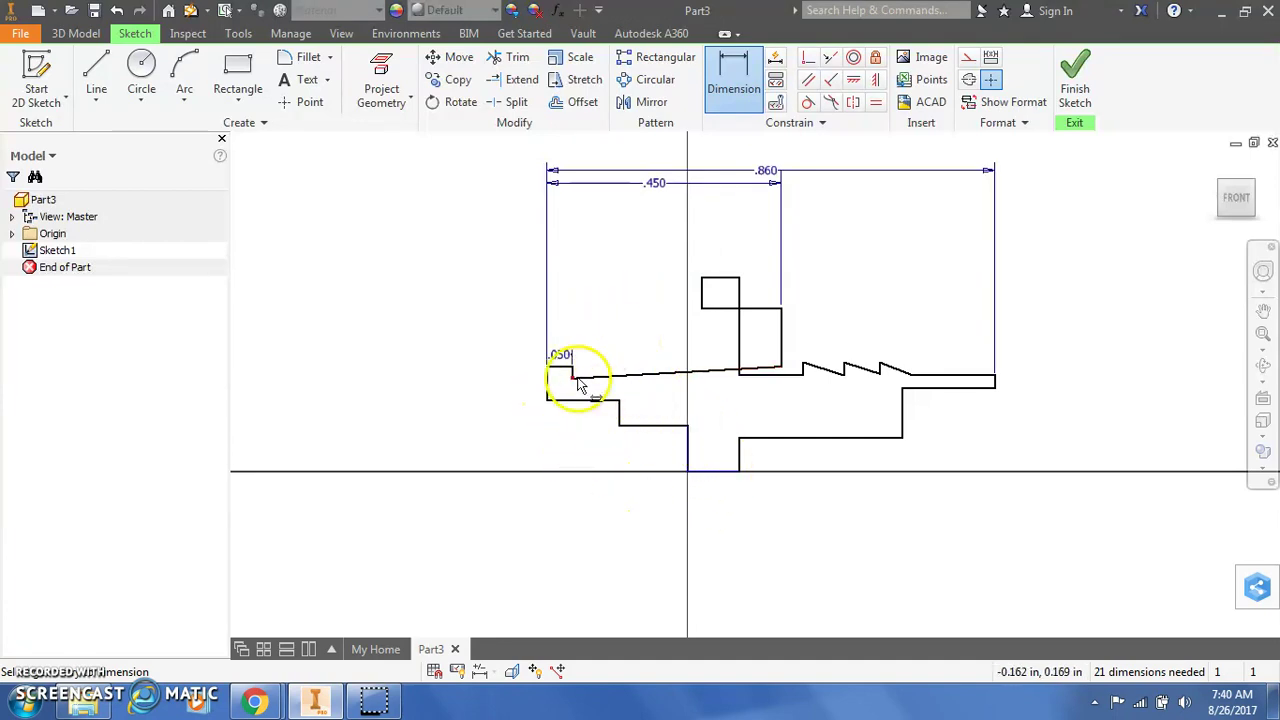
Undo to restore the .312 upper step, then dimension the lower-left horizontal edge at .250
click(116, 10)
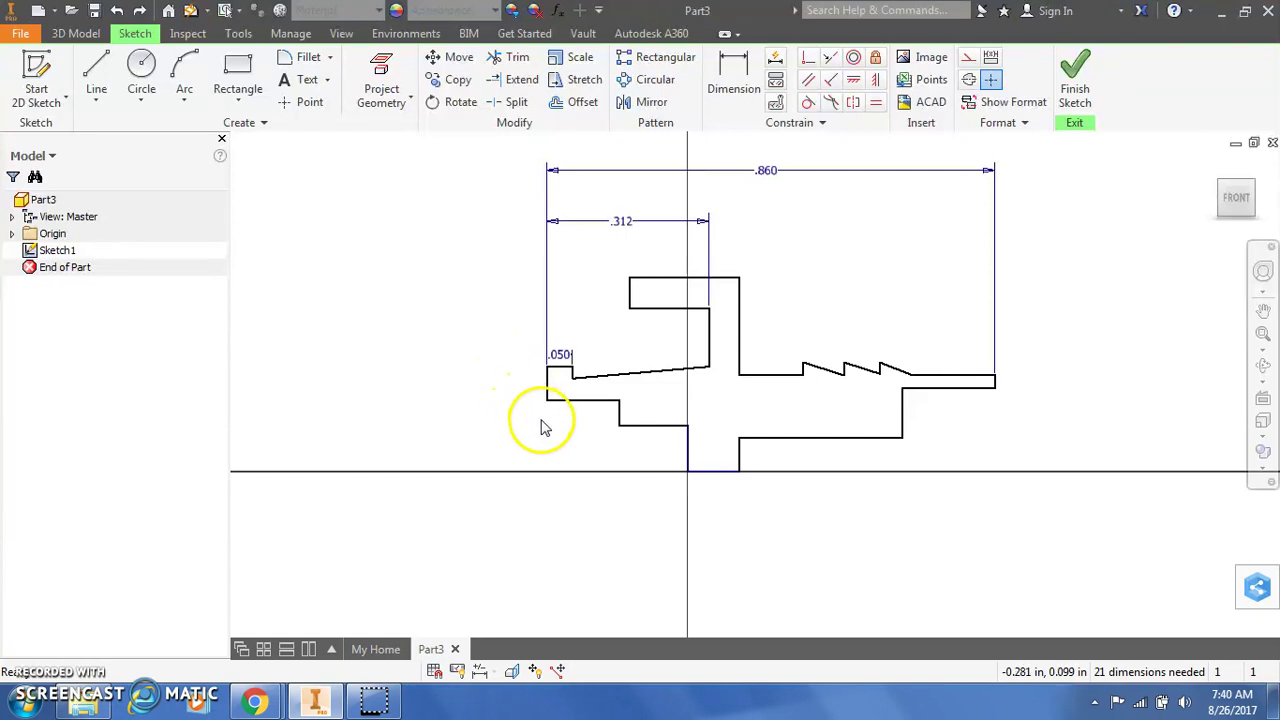
scroll(560, 440, up, 2)
mouse_move(577, 446)
middle_down()
mouse_move(595, 478)
mouse_move(557, 488)
middle_up()
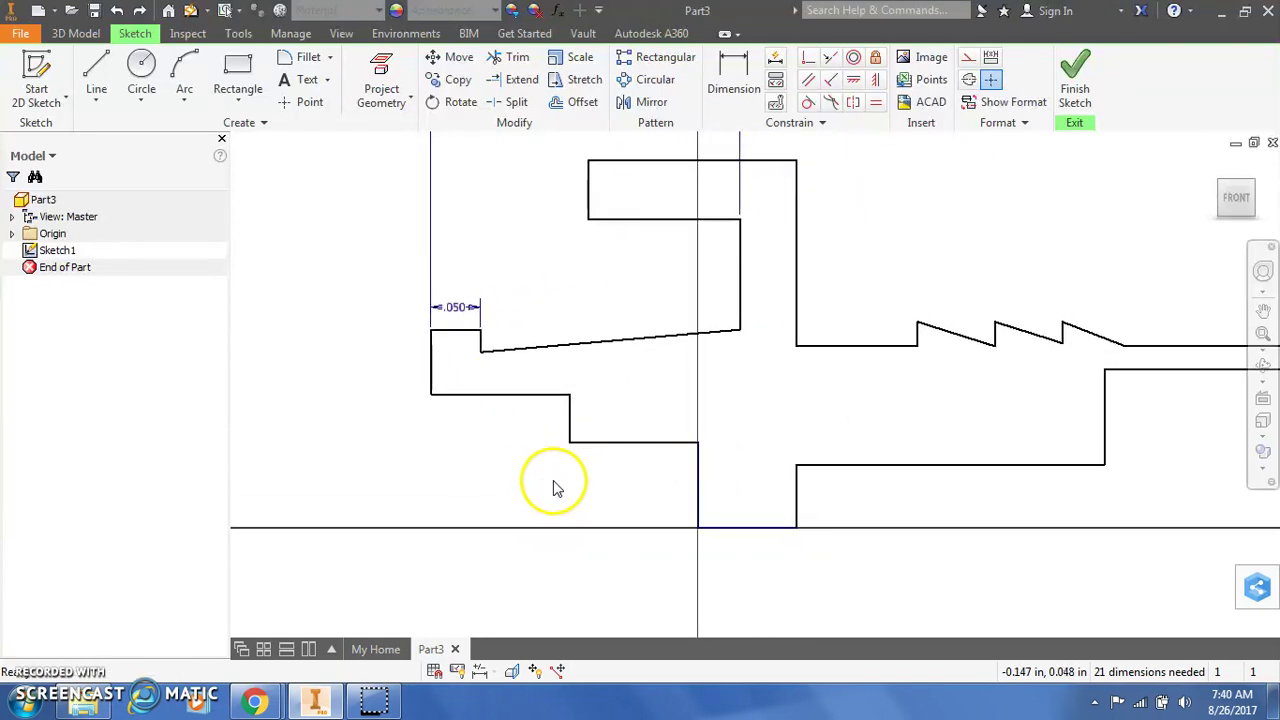
click(483, 396)
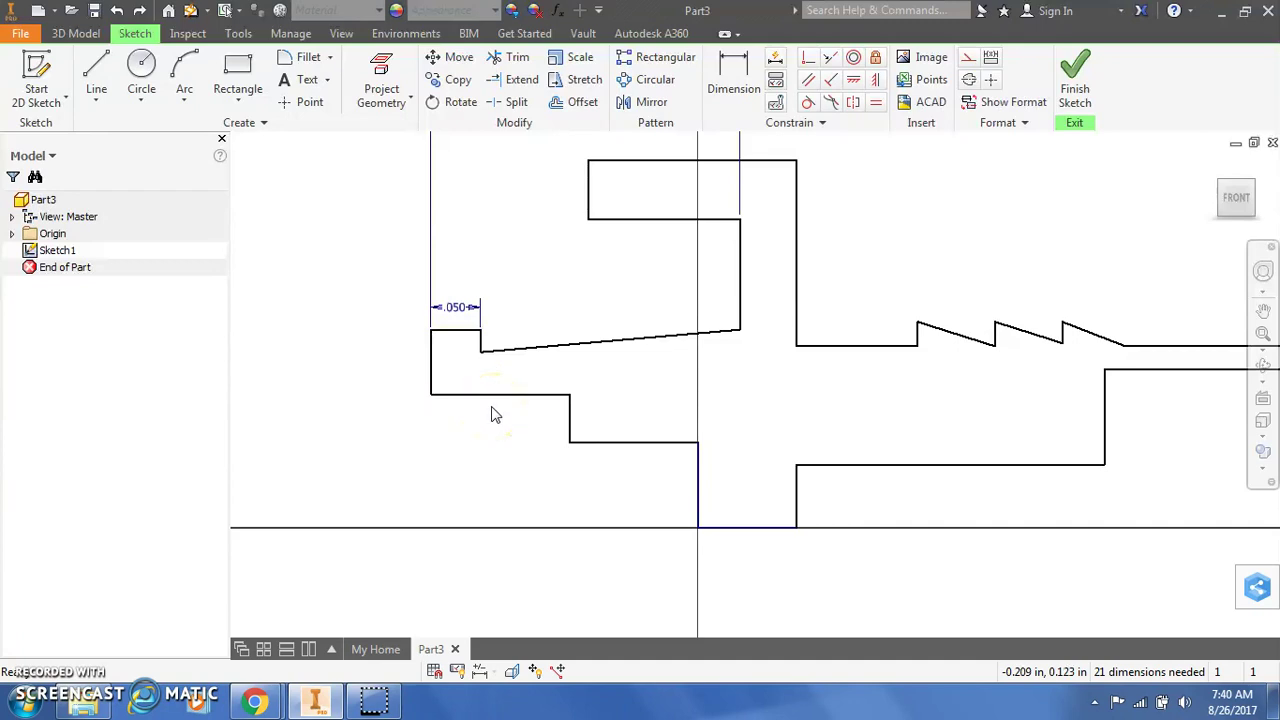
key(d)
click(501, 405)
click(494, 420)
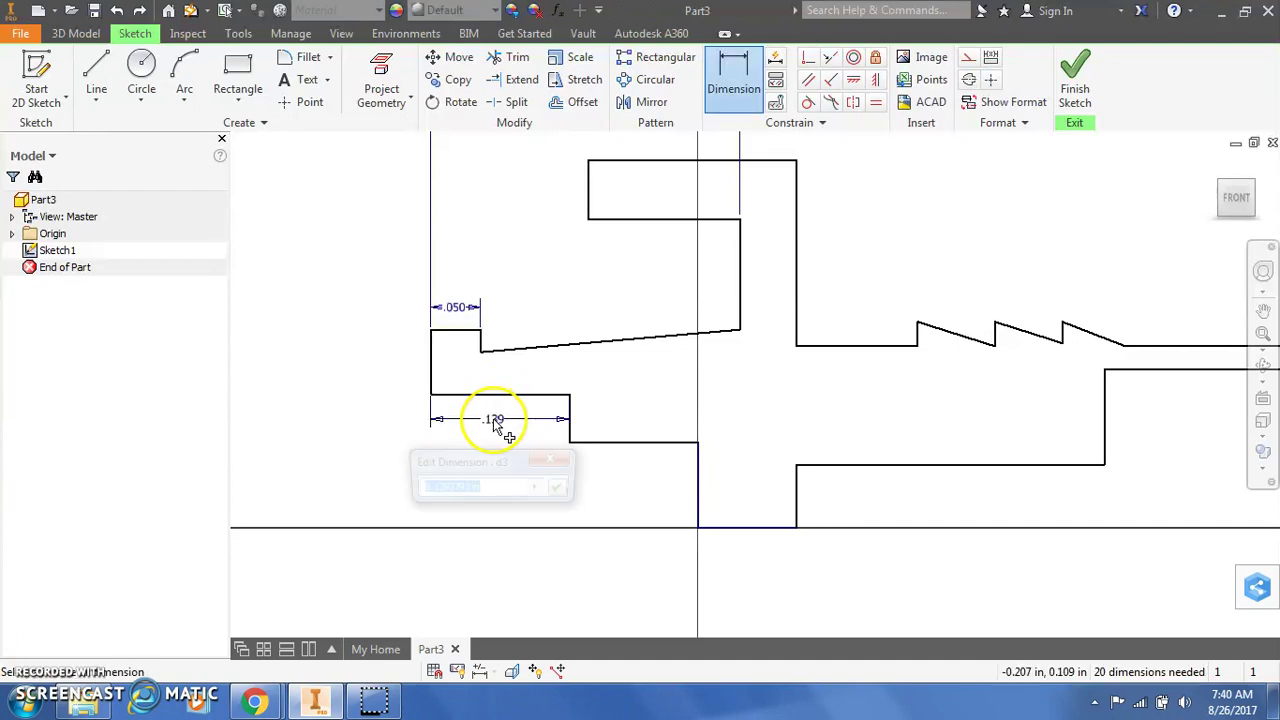
text(.25)
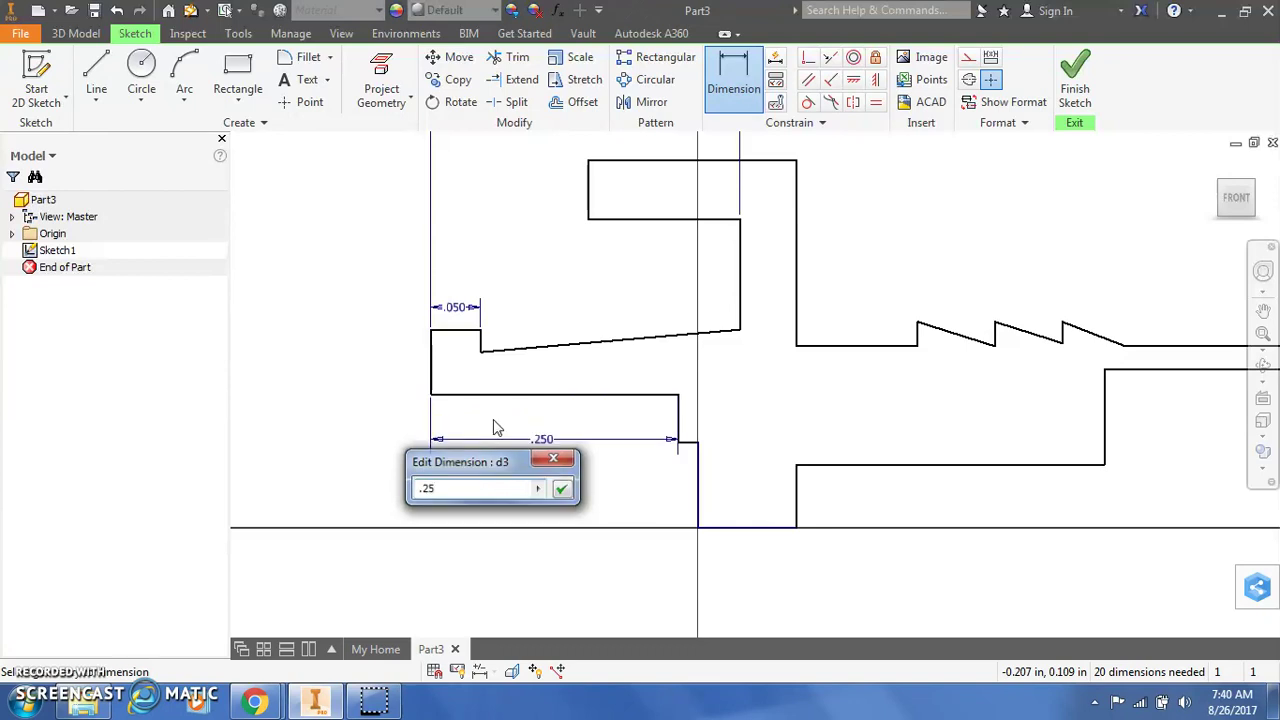
key(Return)
Dimension the short step beside the axis as .19
scroll(688, 437, down, 3)
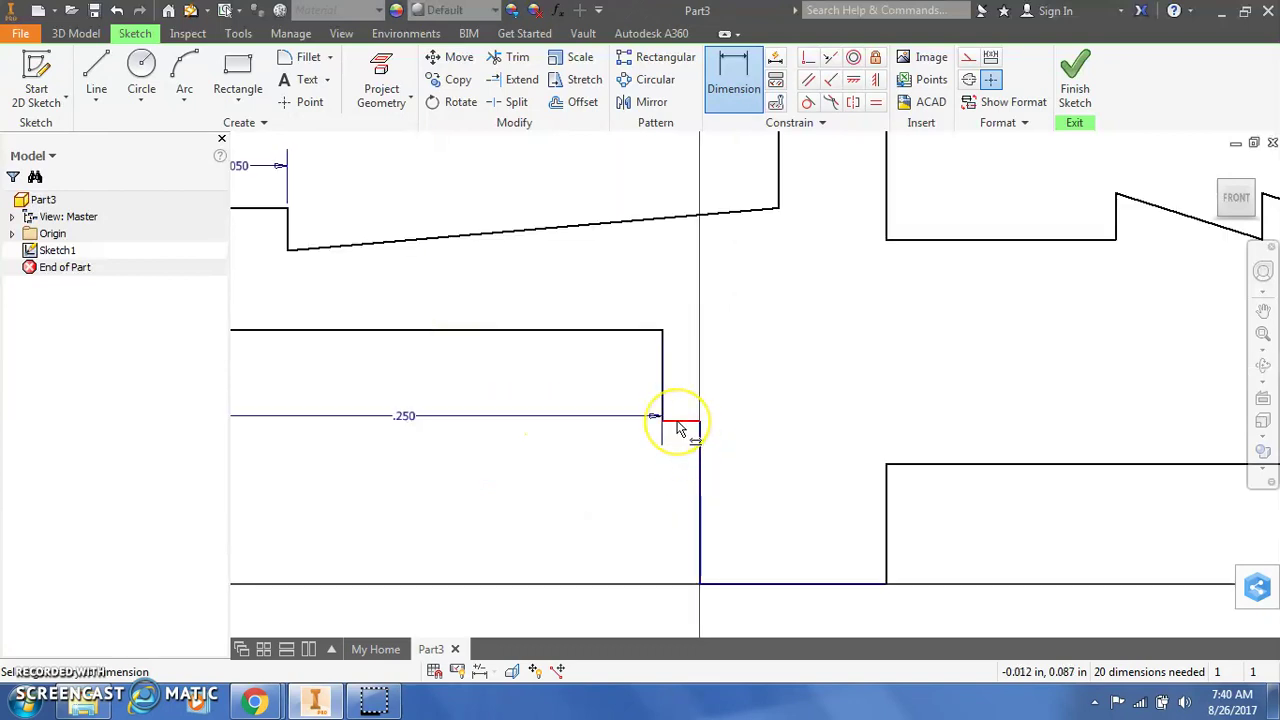
click(678, 428)
click(675, 487)
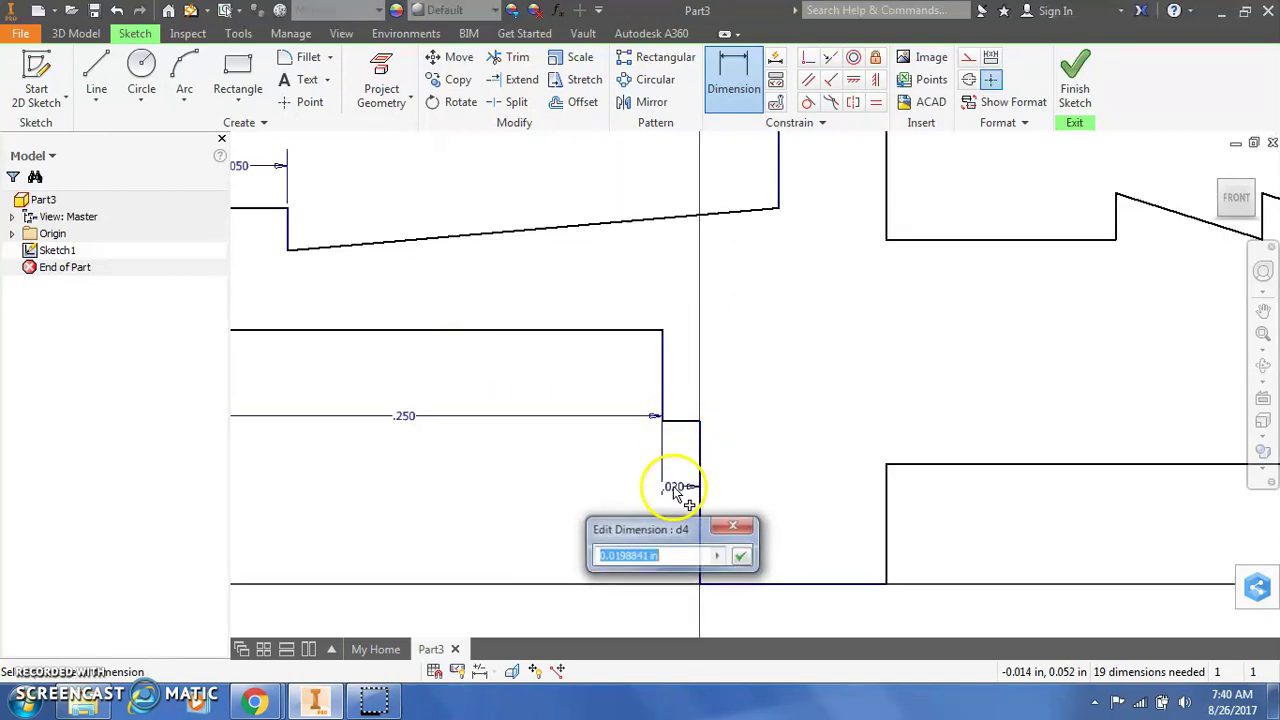
text(.19)
key(Return)
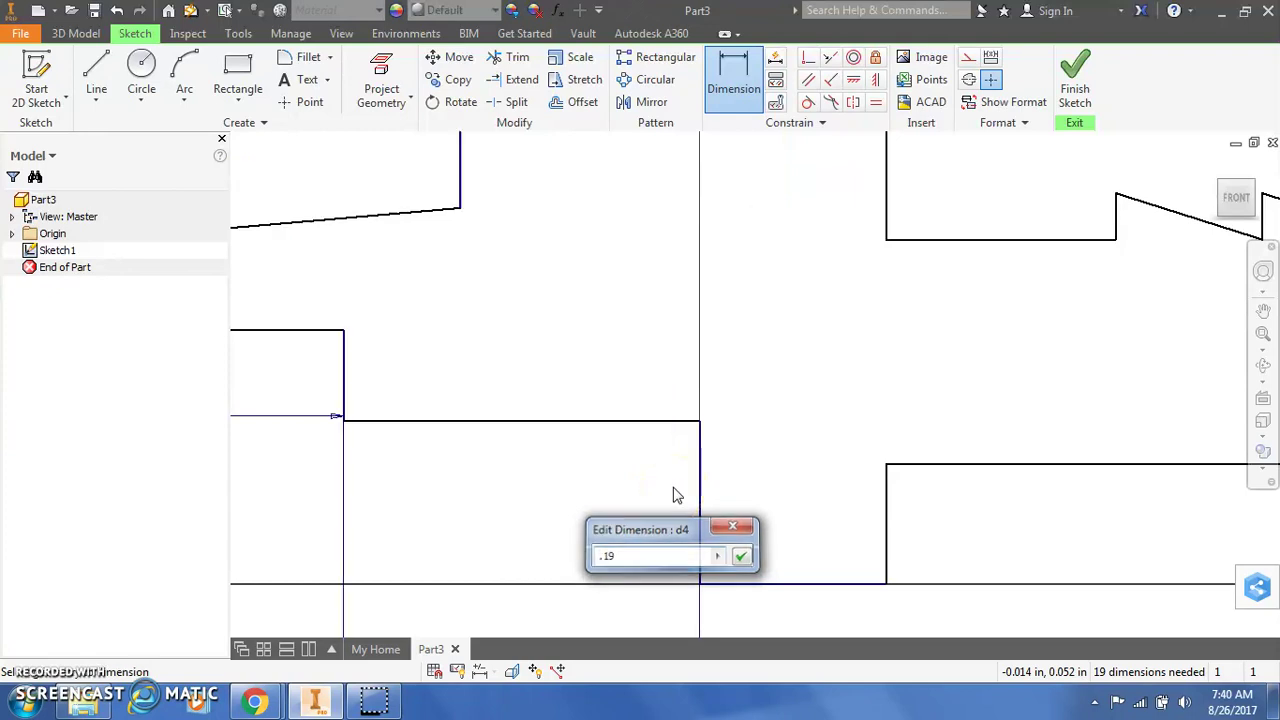
scroll(651, 508, up, 4)
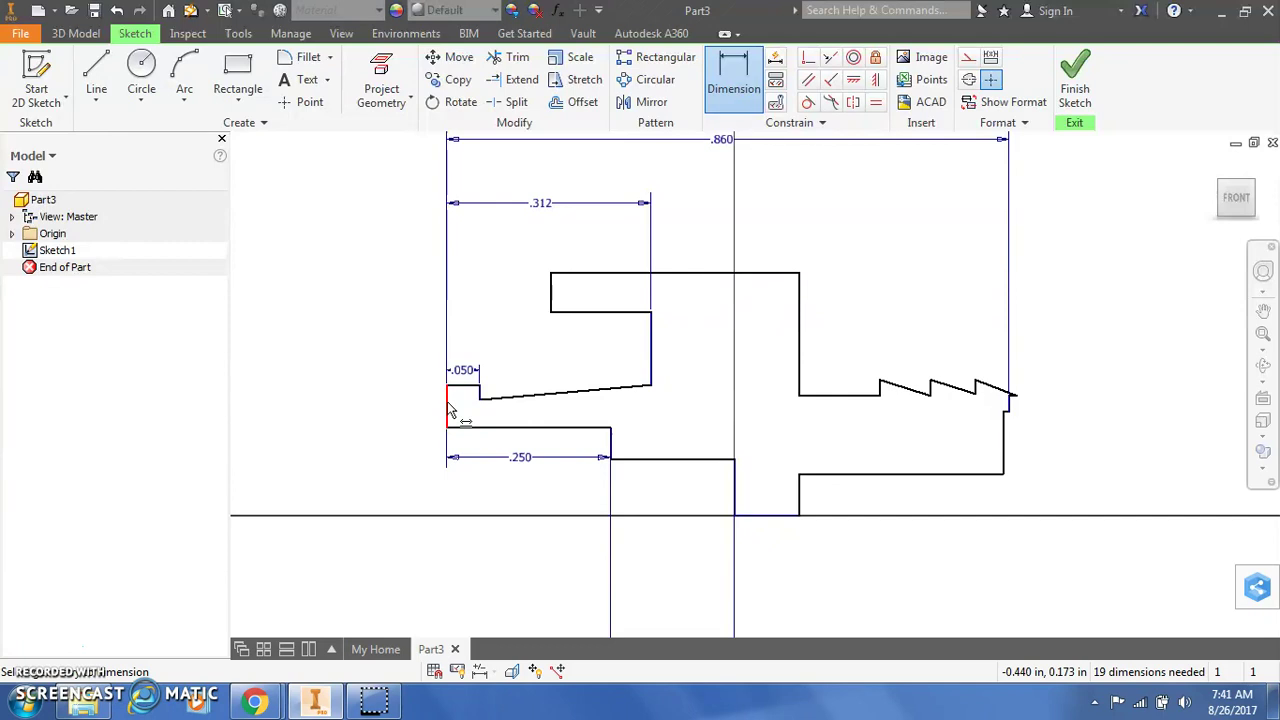
Change the .312 upper step dimension to .450
click(545, 207)
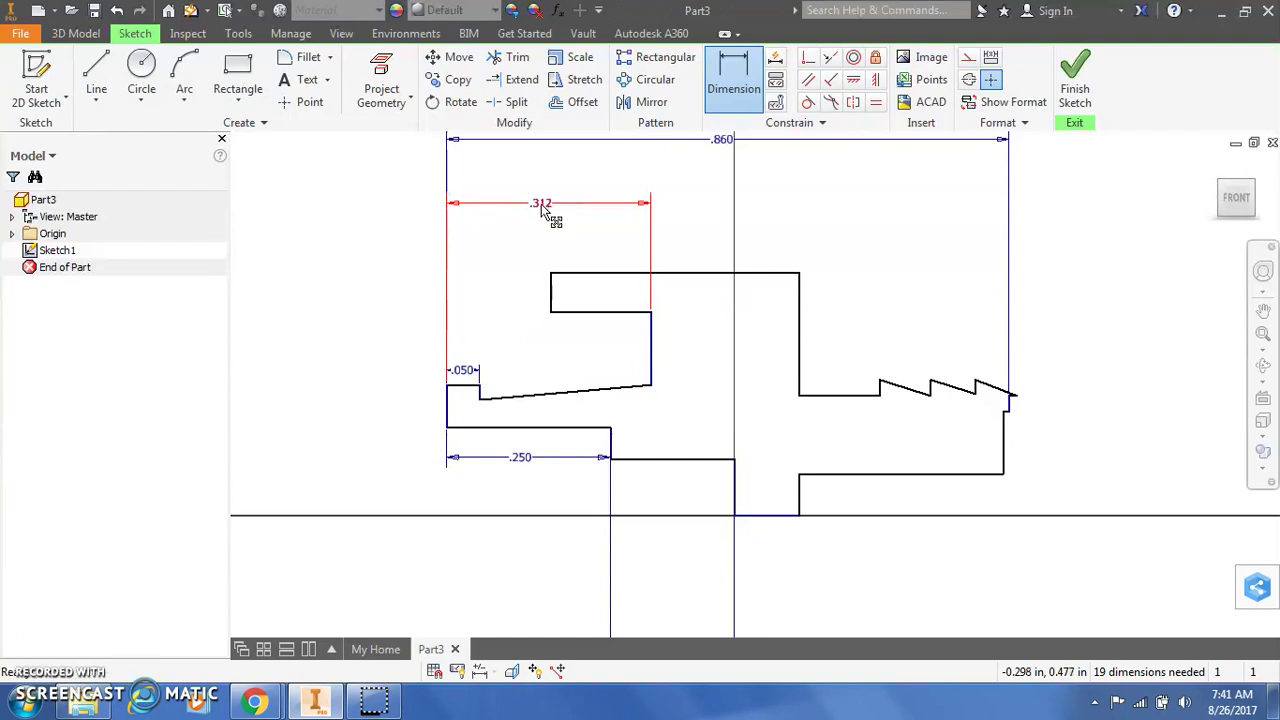
click(541, 205)
text(.)
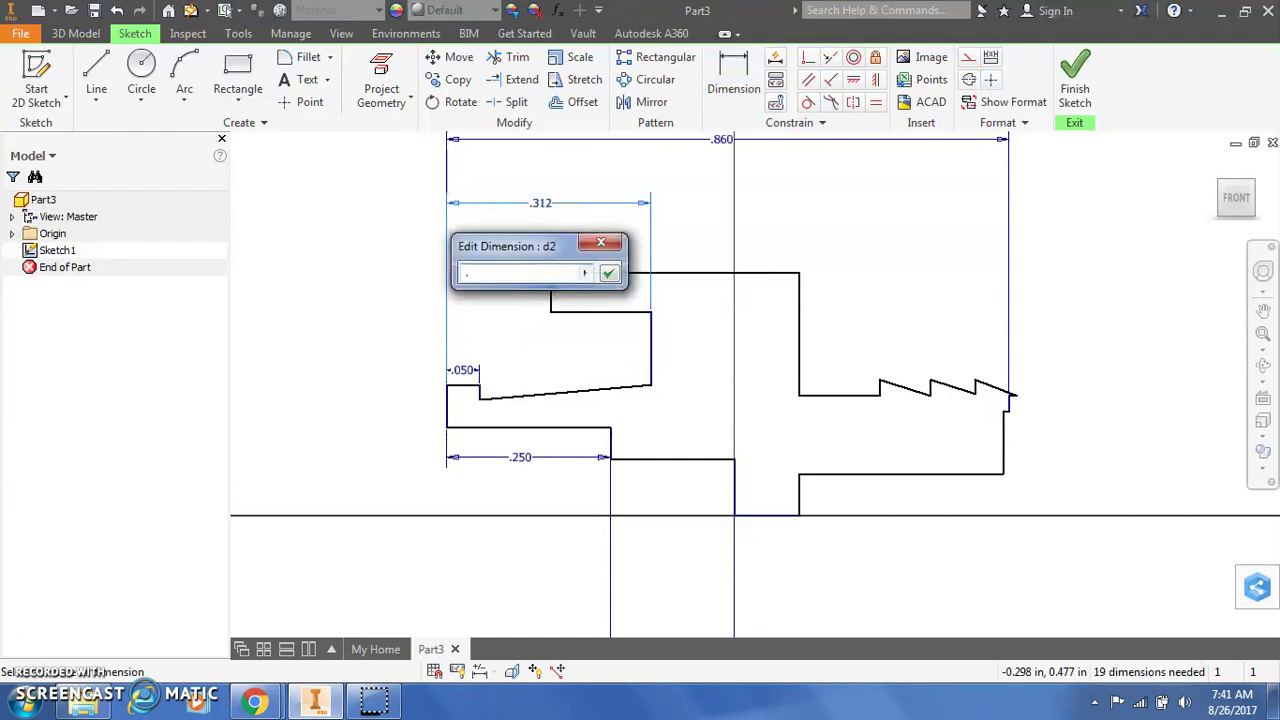
text(45)
key(Return)
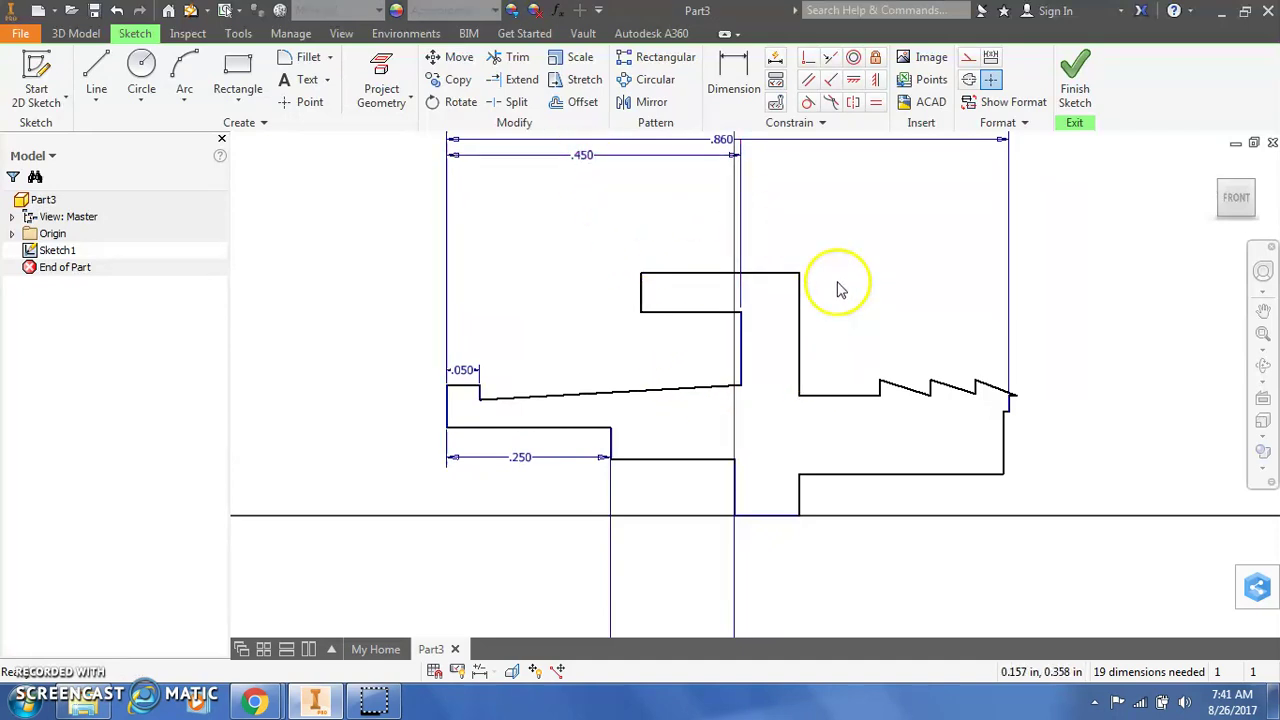
key(d)
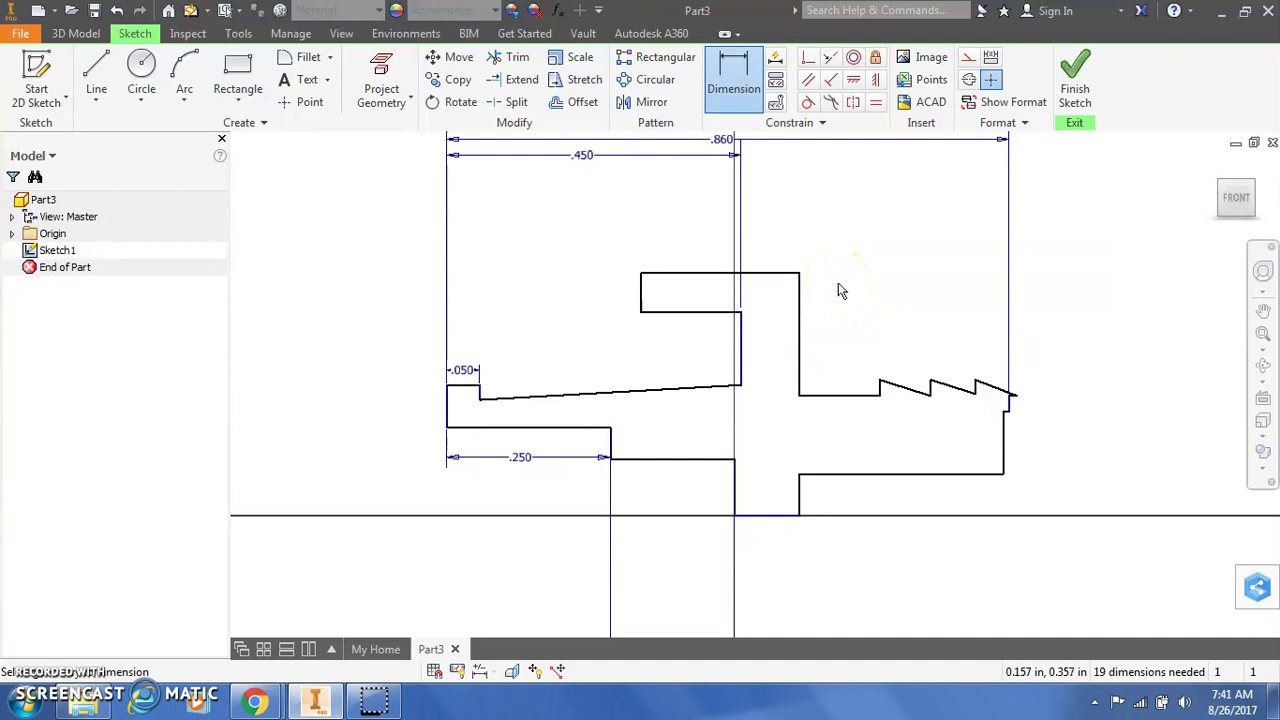
Dimension the upper step's top at .200 and the first sawtooth tooth at .060
click(737, 272)
click(712, 252)
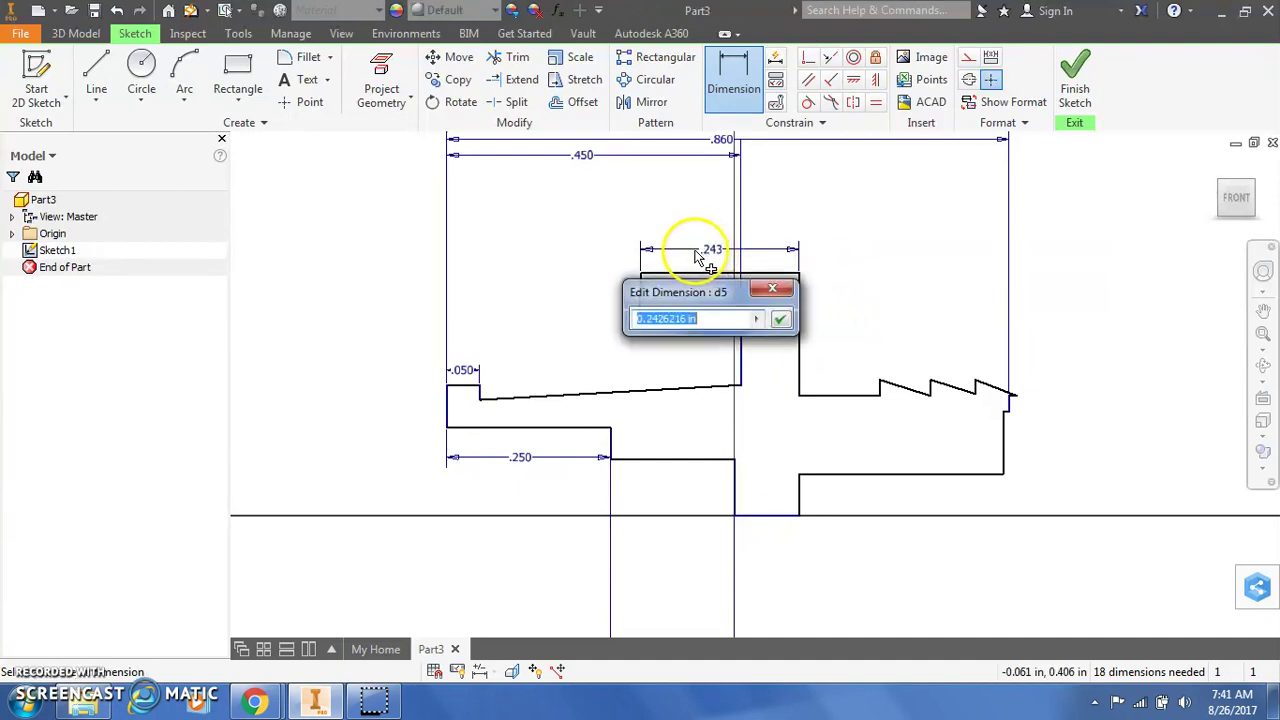
key(Return)
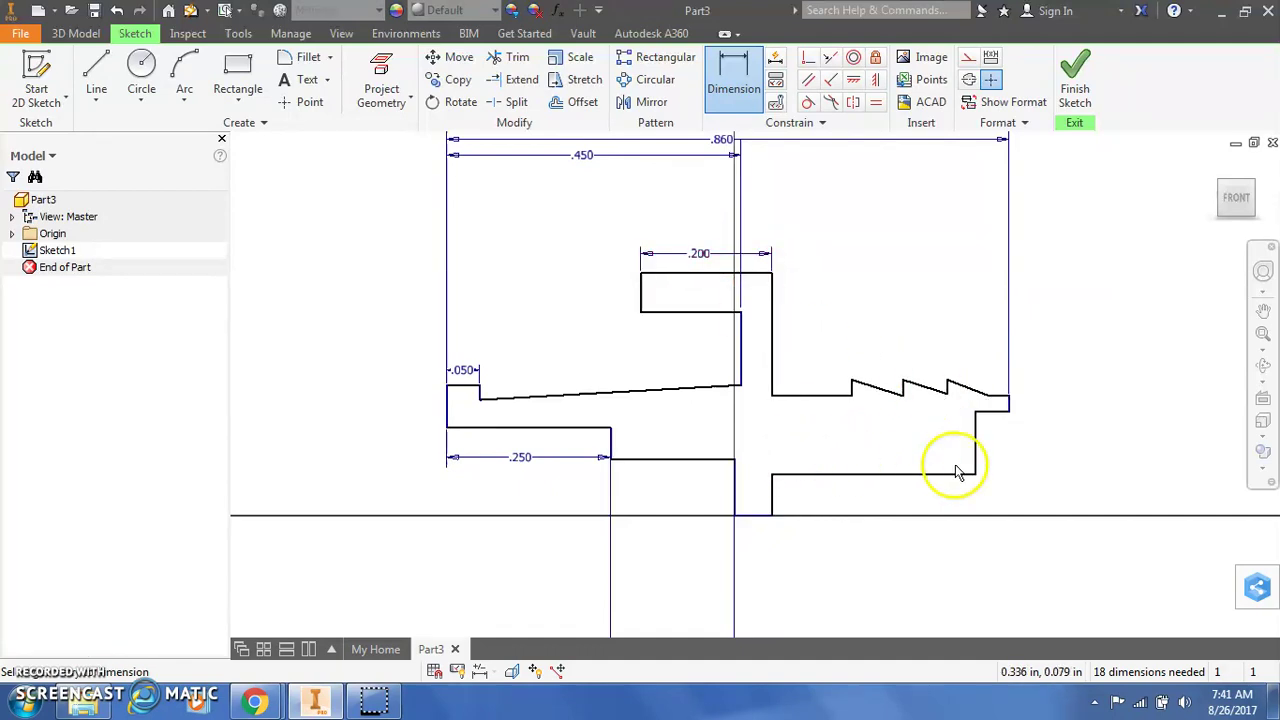
middle_drag(951, 466, 791, 468)
scroll(712, 424, up, 3)
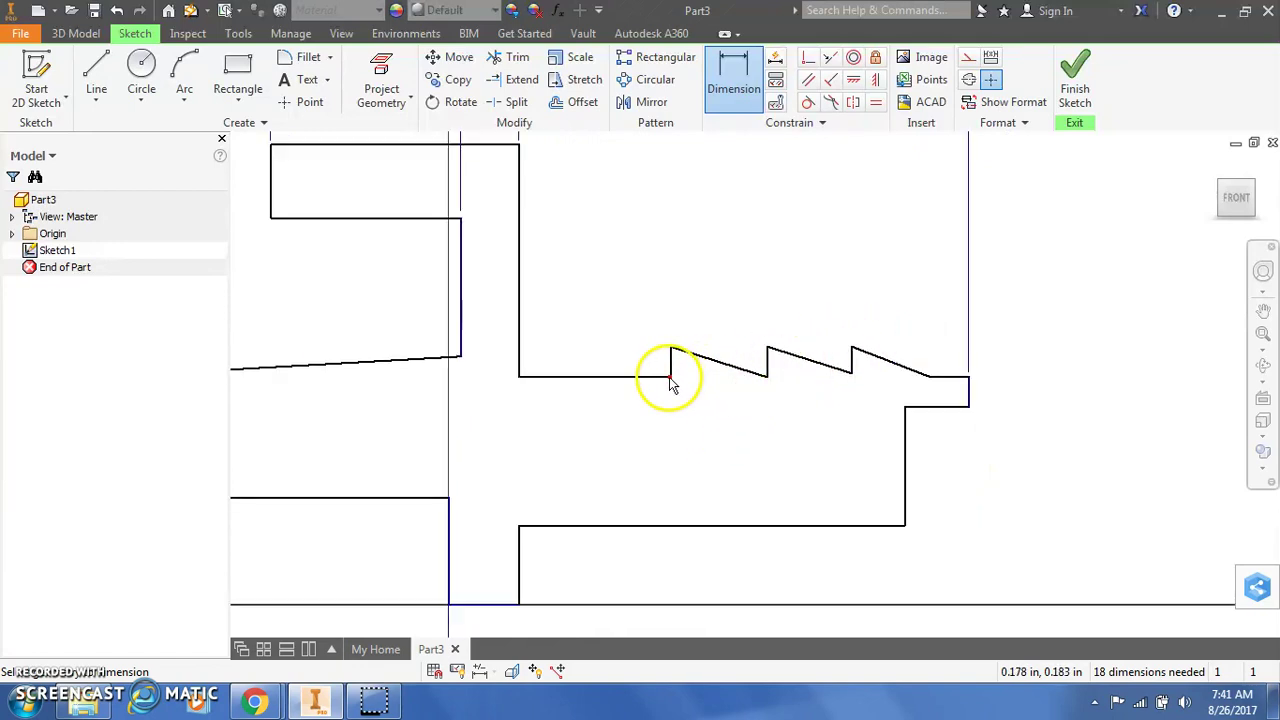
click(768, 378)
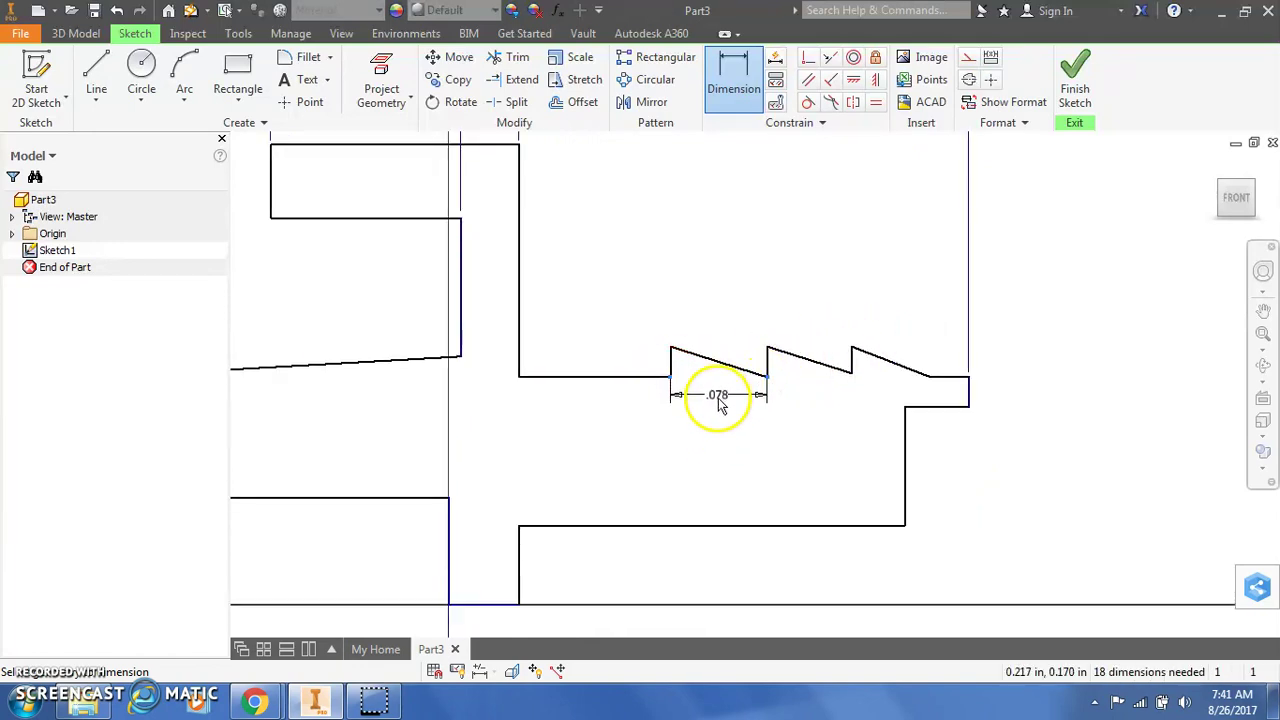
click(720, 408)
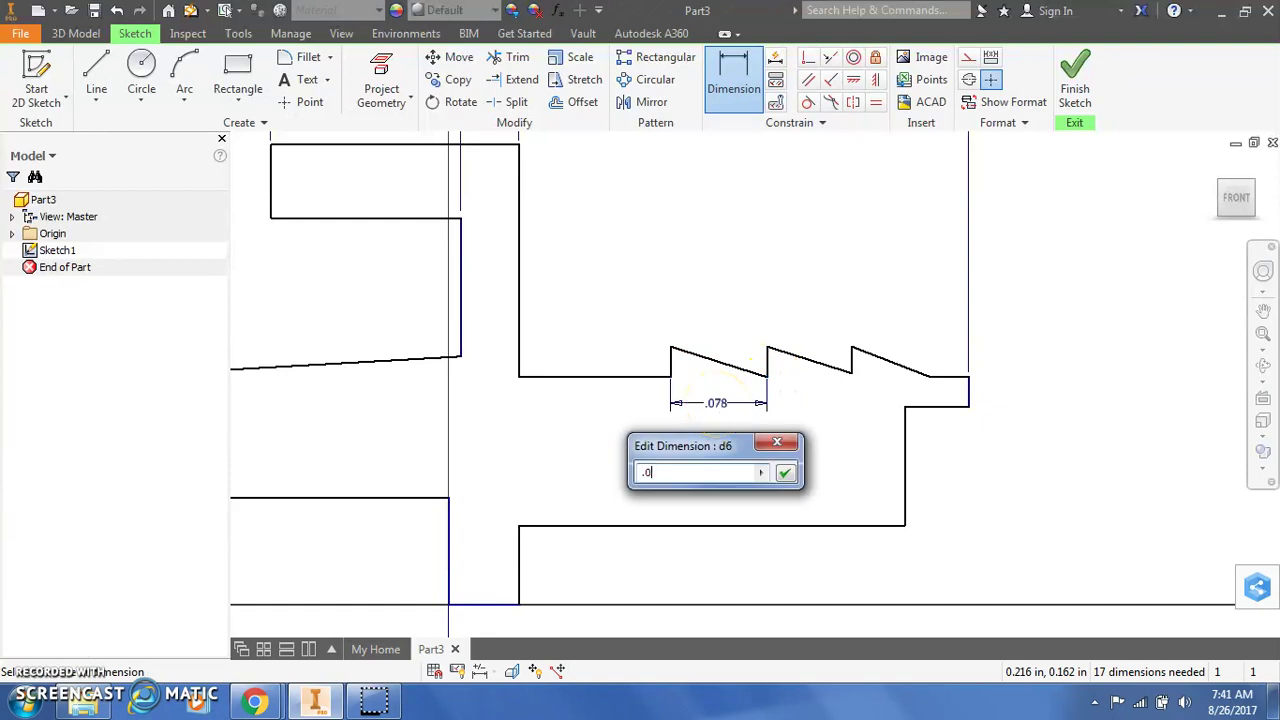
key(Return)
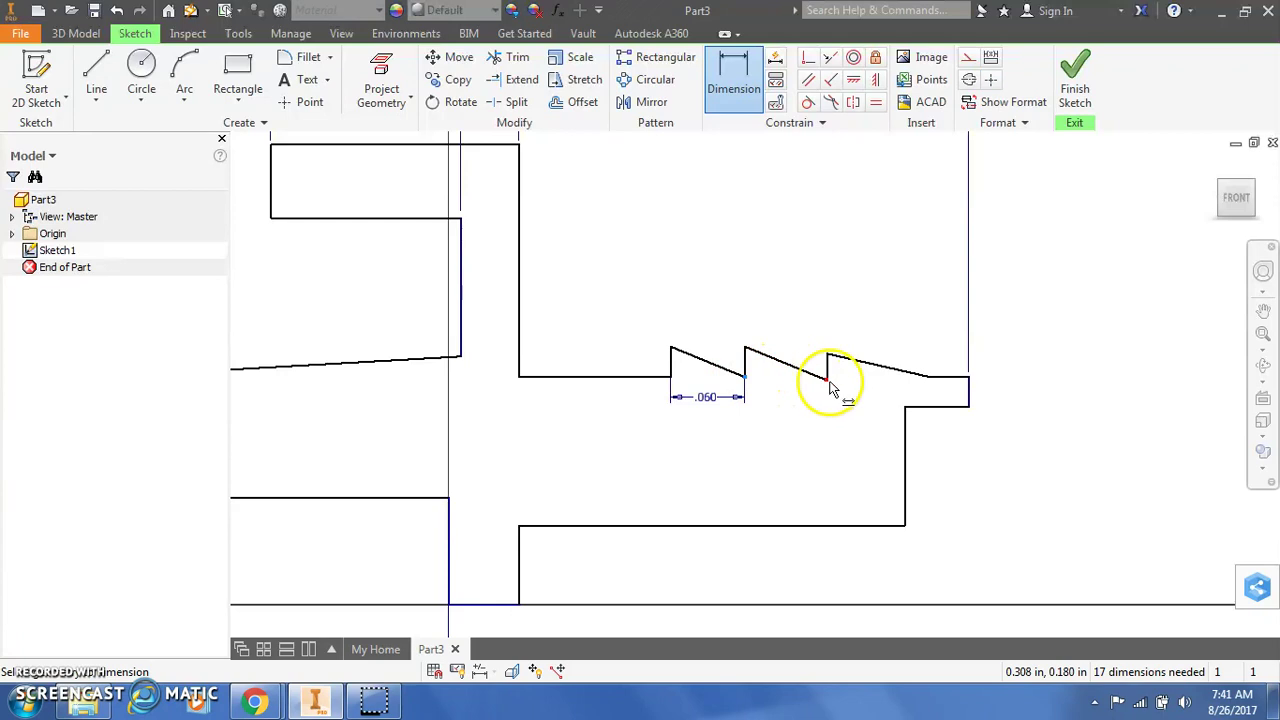
Link the second and third tooth widths to the first tooth's .060 dimension
click(818, 376)
click(786, 393)
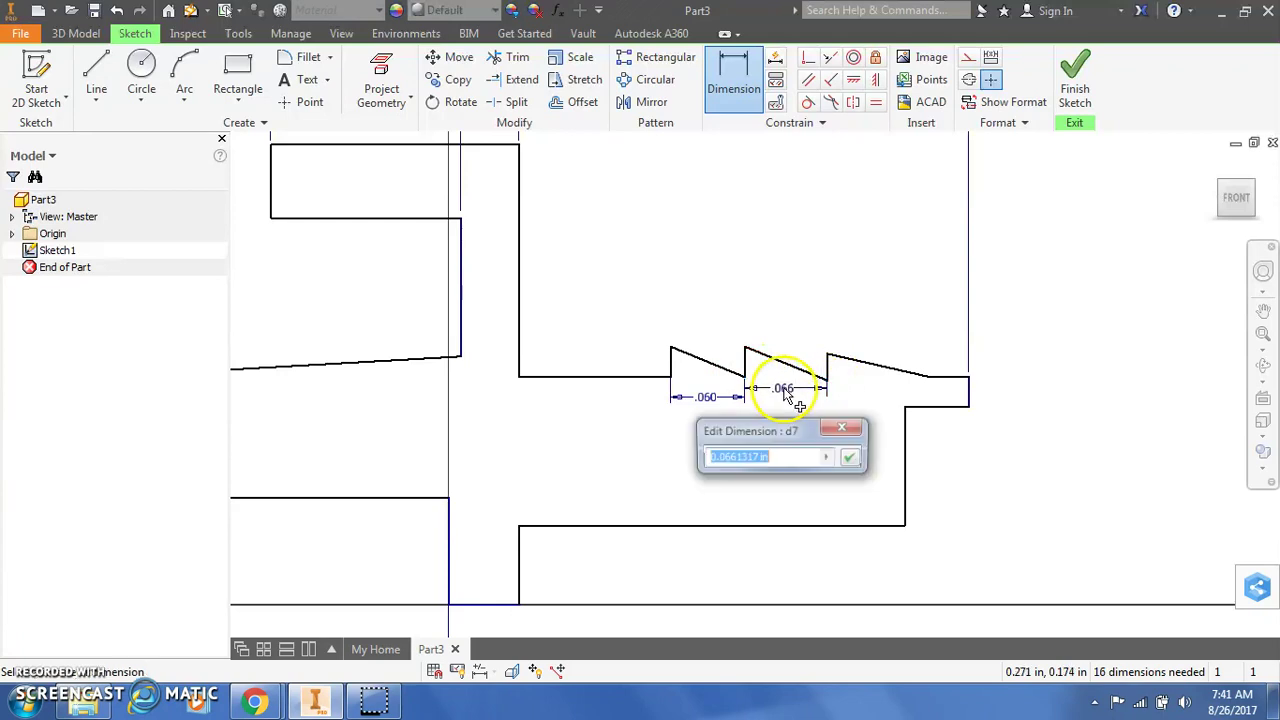
click(707, 398)
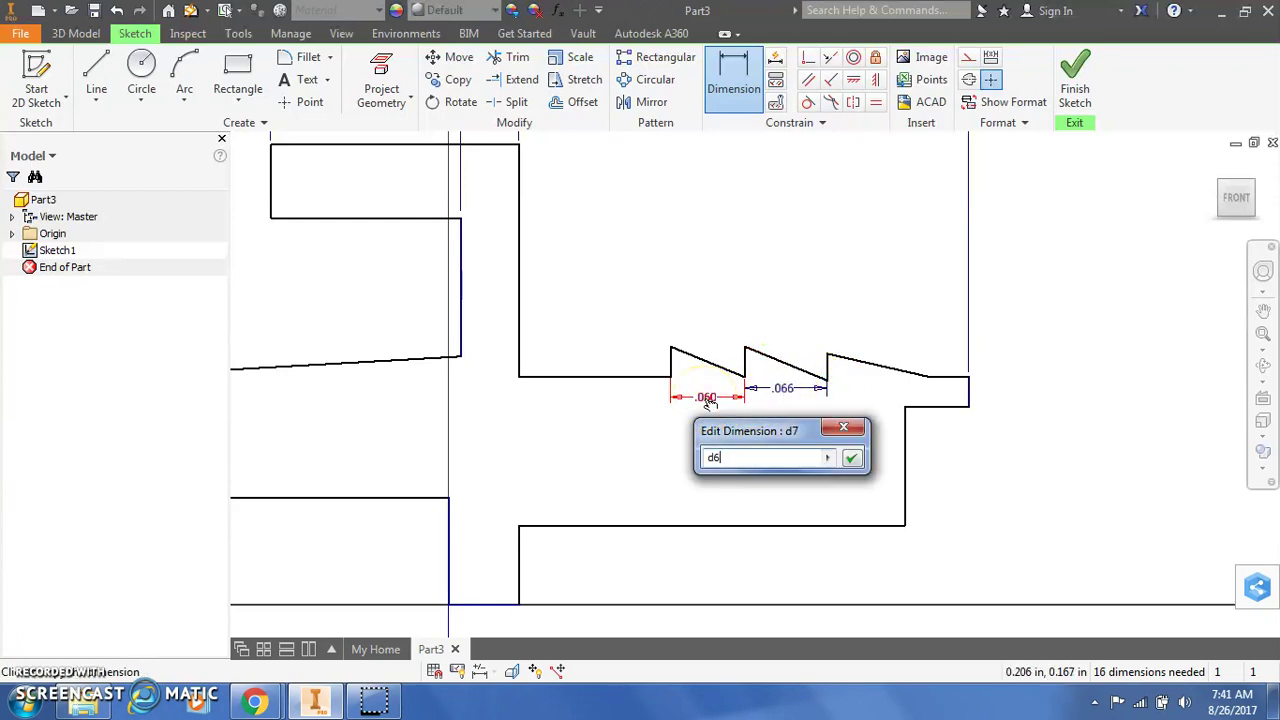
key(Return)
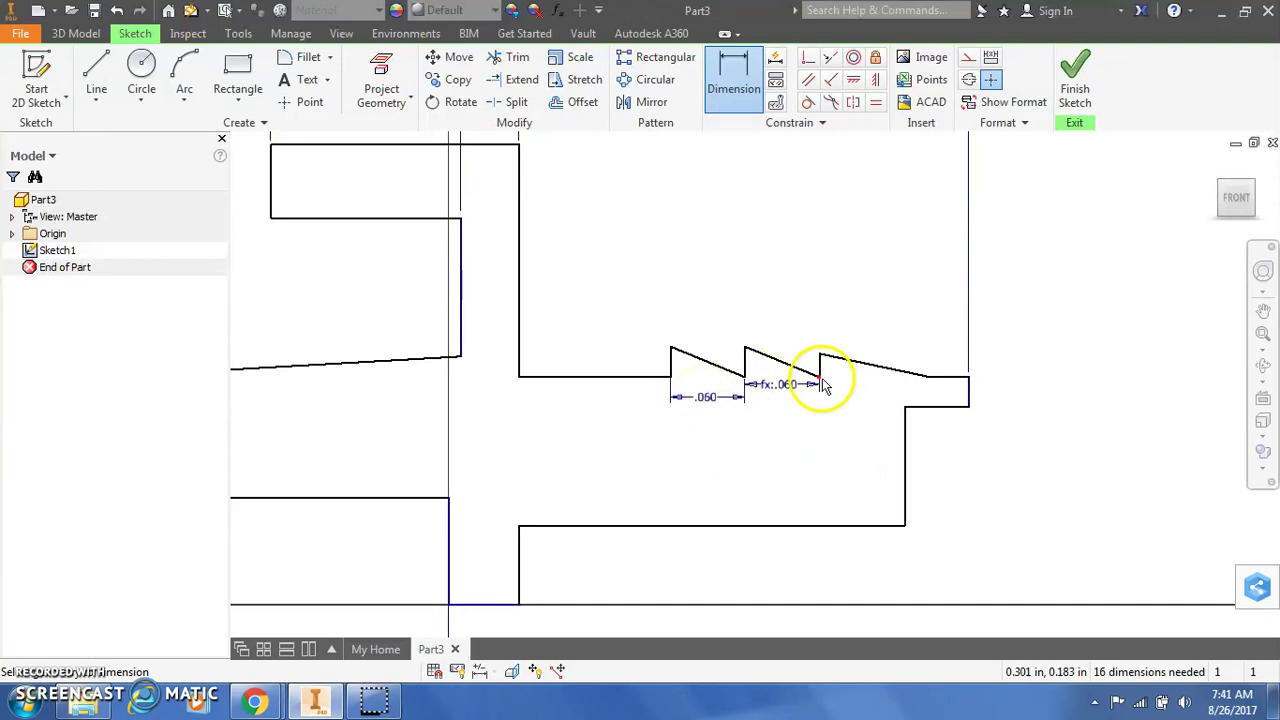
click(927, 381)
click(888, 390)
click(707, 398)
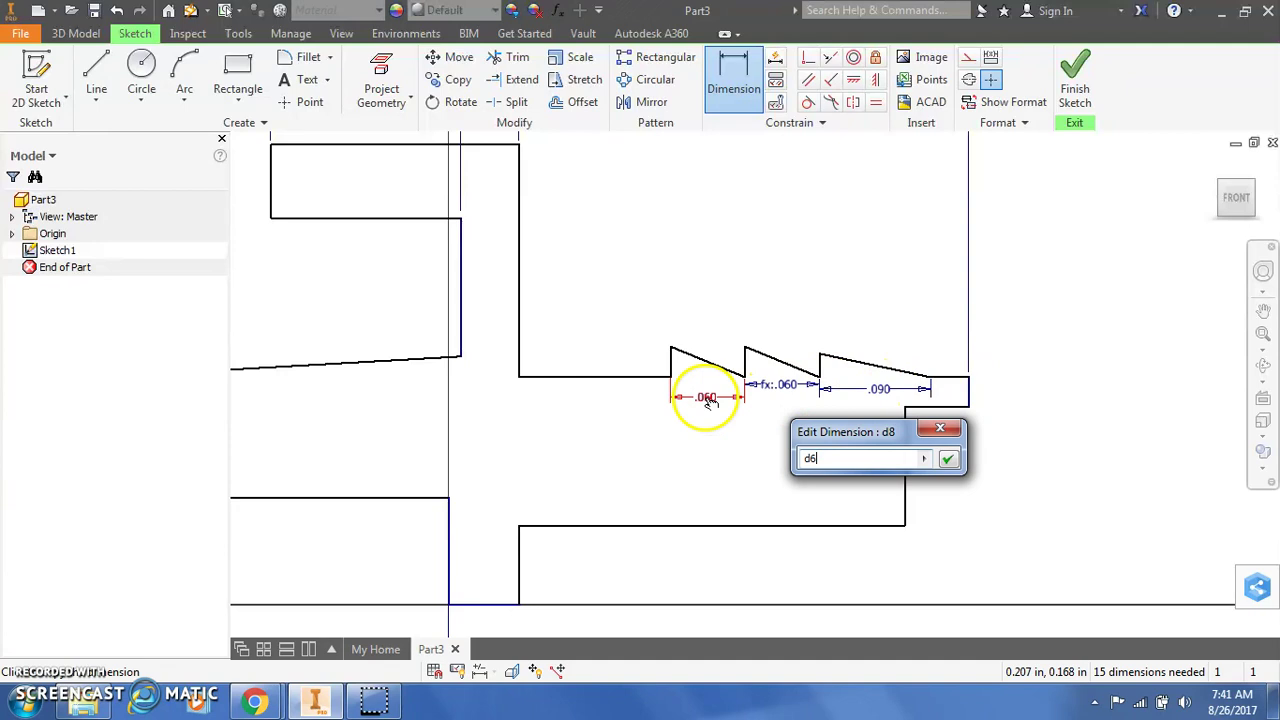
key(Return)
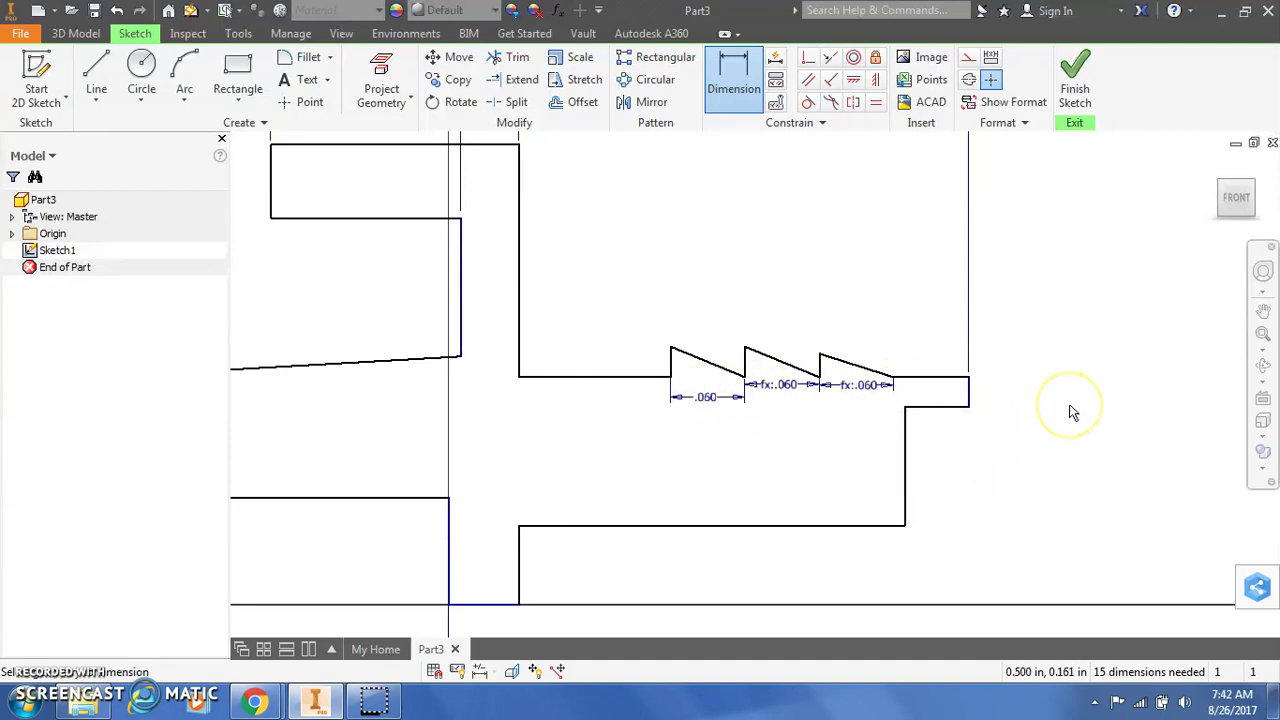
Dimension the small right-hand step's horizontal edge as .050
scroll(970, 410, up, 3)
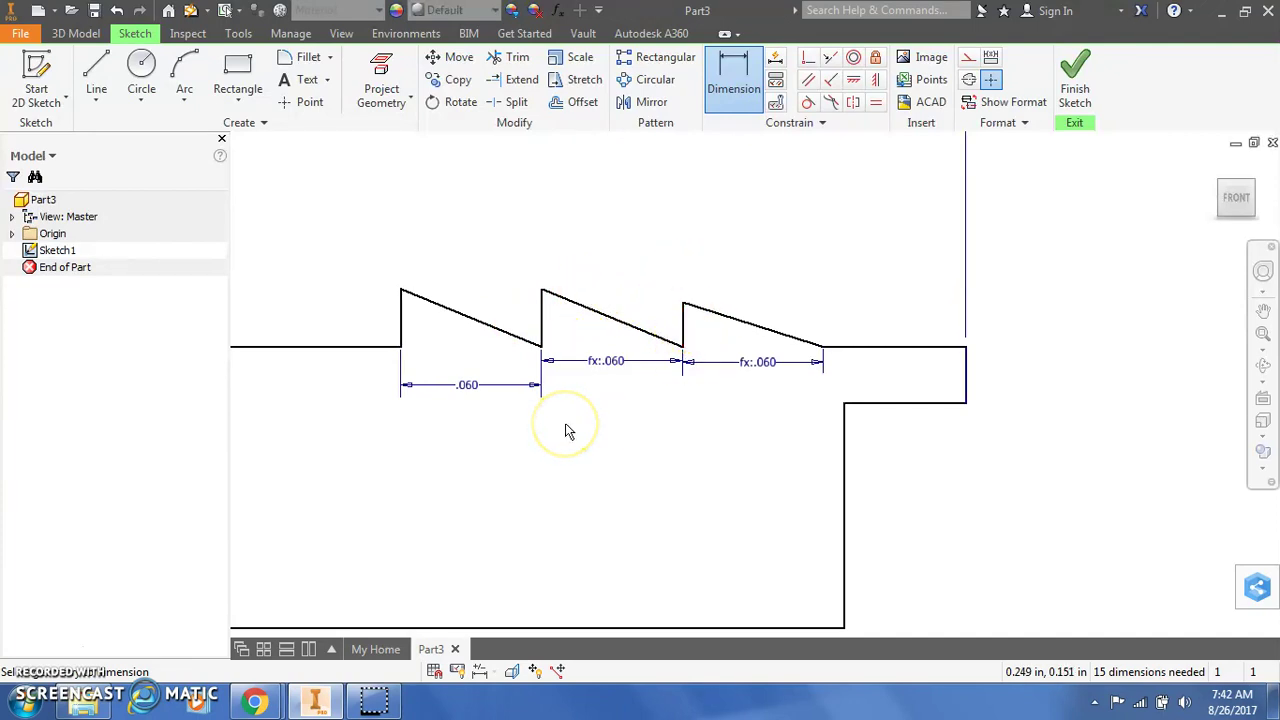
scroll(565, 430, up, 5)
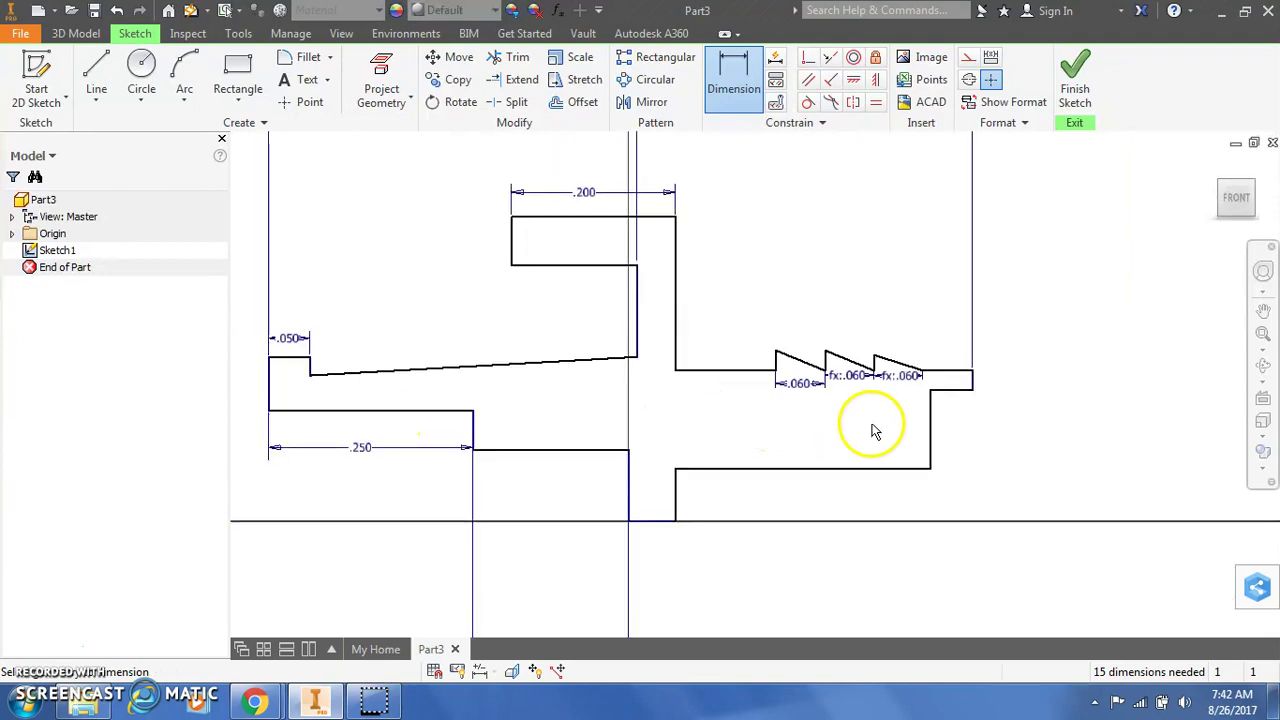
click(1014, 443)
click(951, 395)
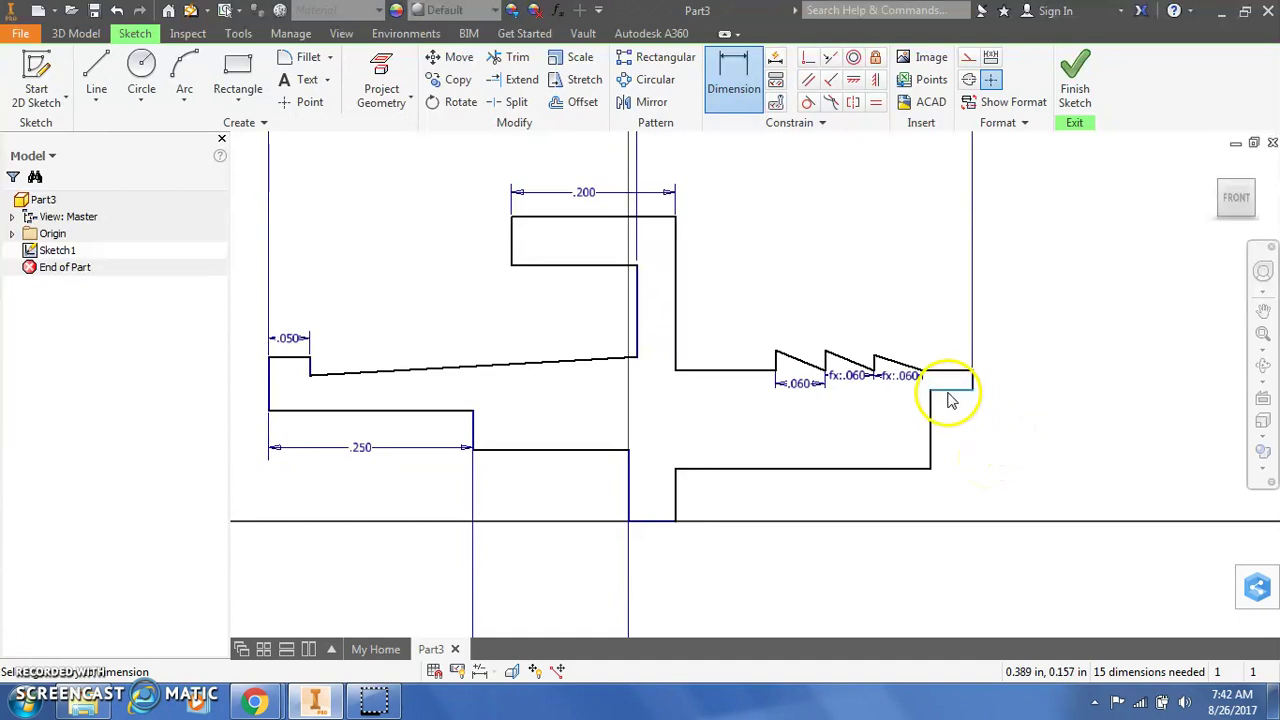
click(949, 410)
click(950, 412)
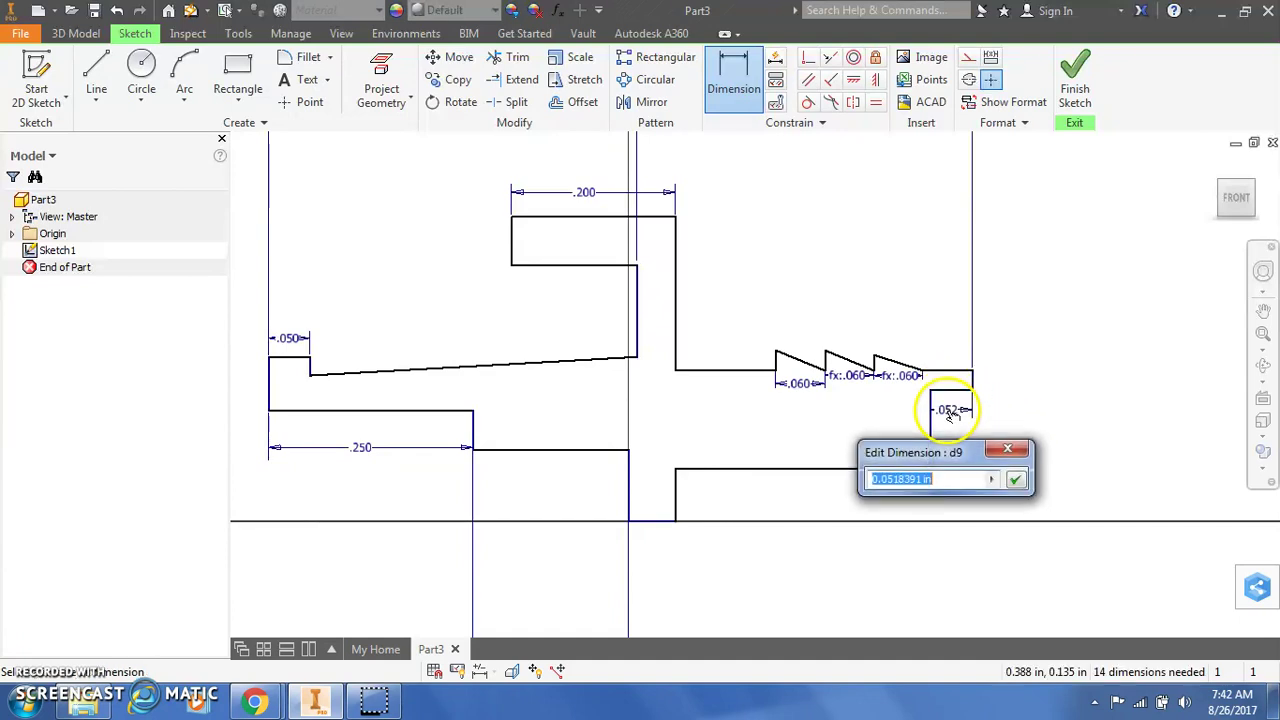
key(Return)
Dimension the flat edges right and left of the sawtooth at .100 each
click(950, 372)
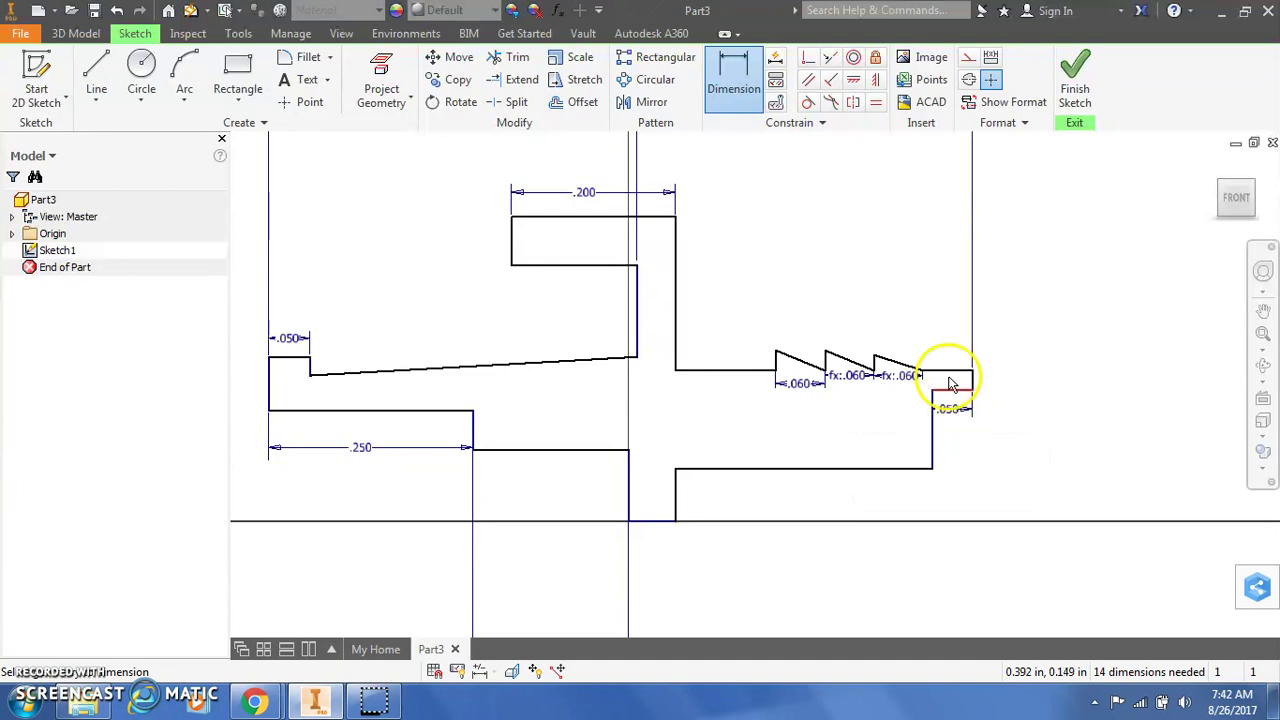
click(950, 343)
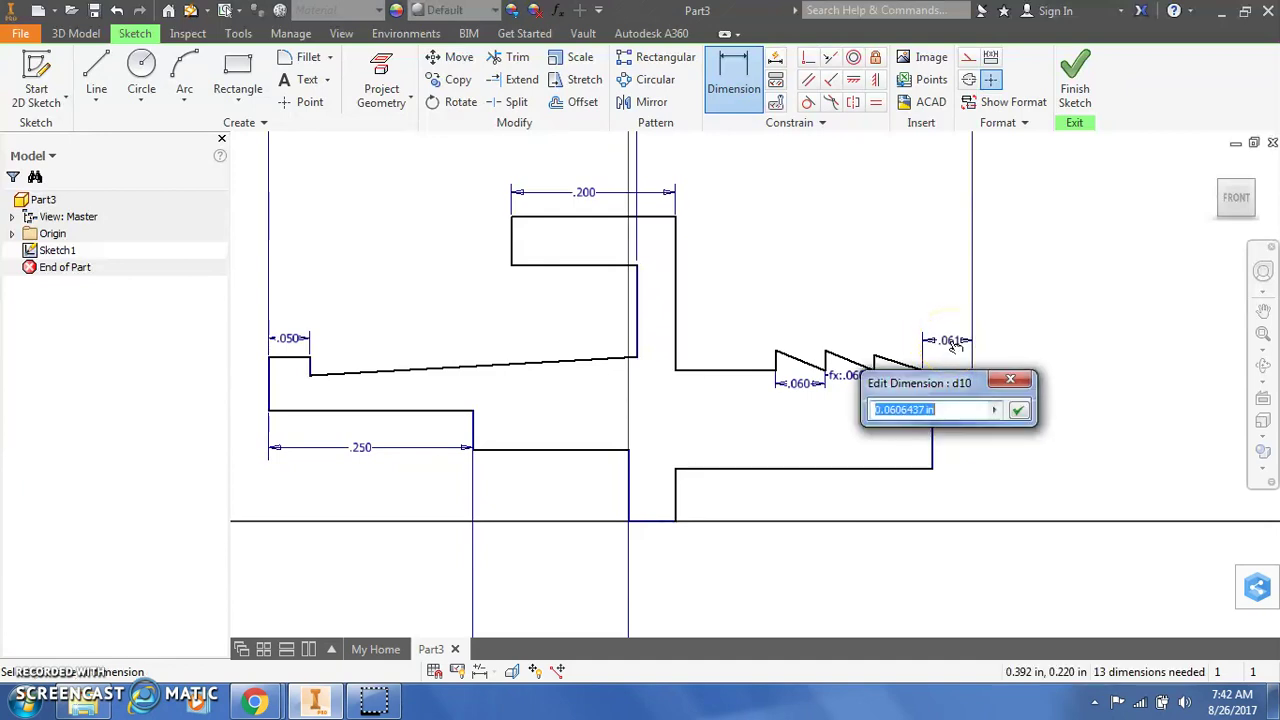
key(Return)
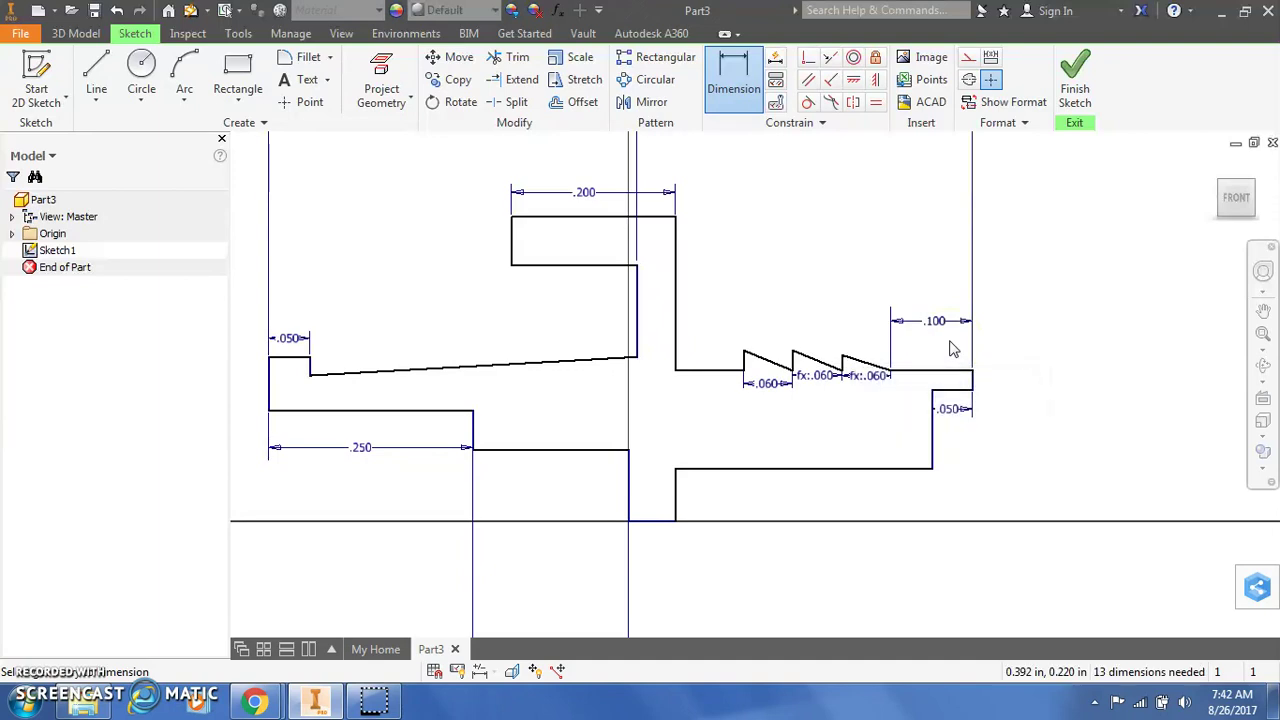
click(707, 375)
click(708, 313)
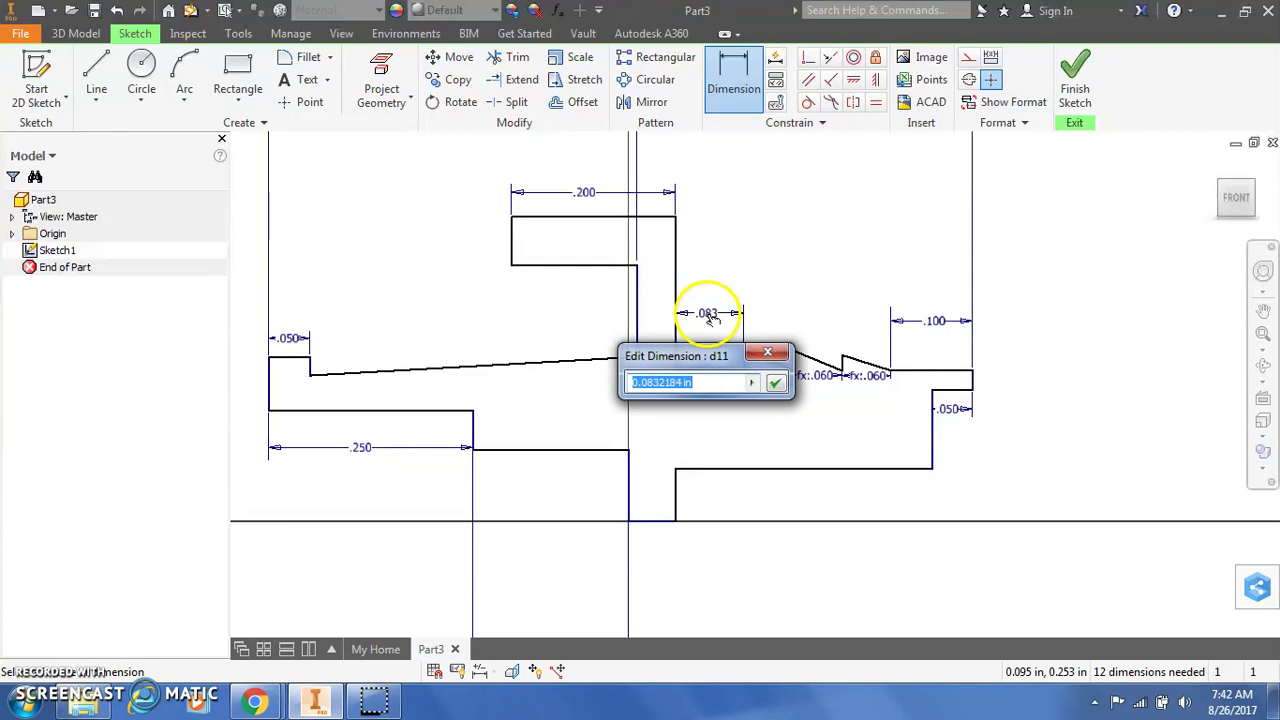
key(Return)
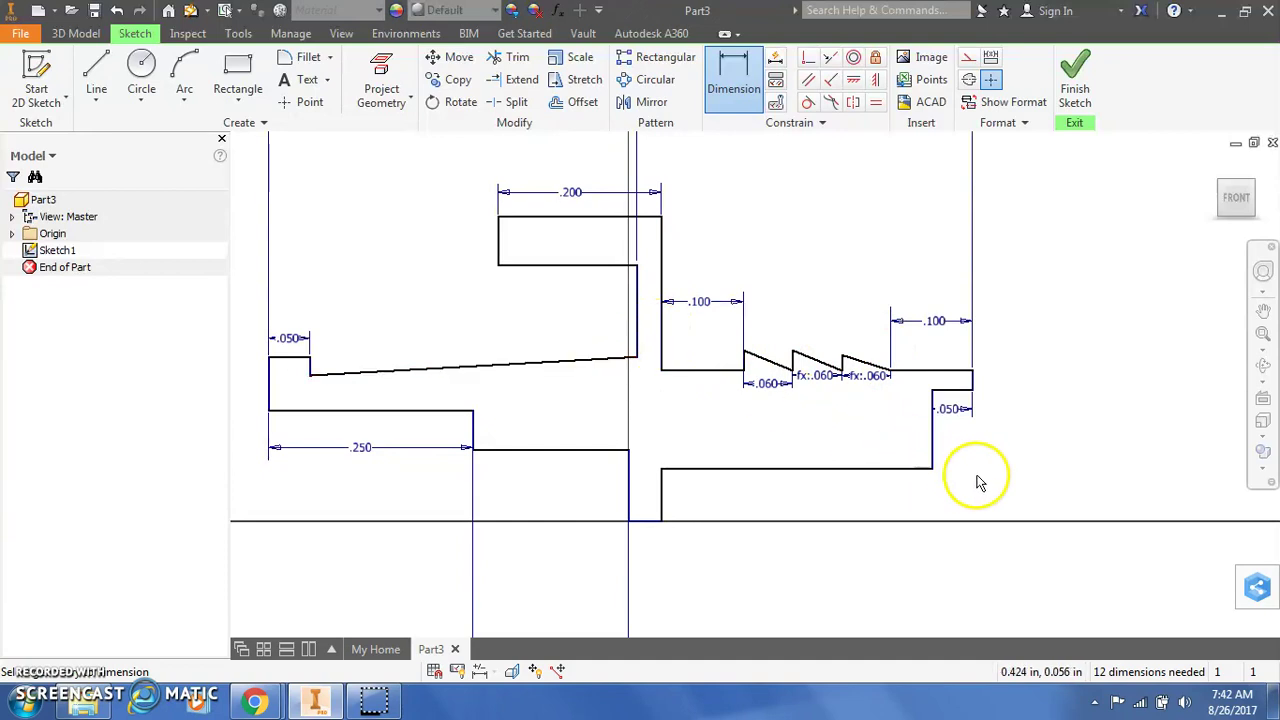
middle_drag(977, 480, 1103, 491)
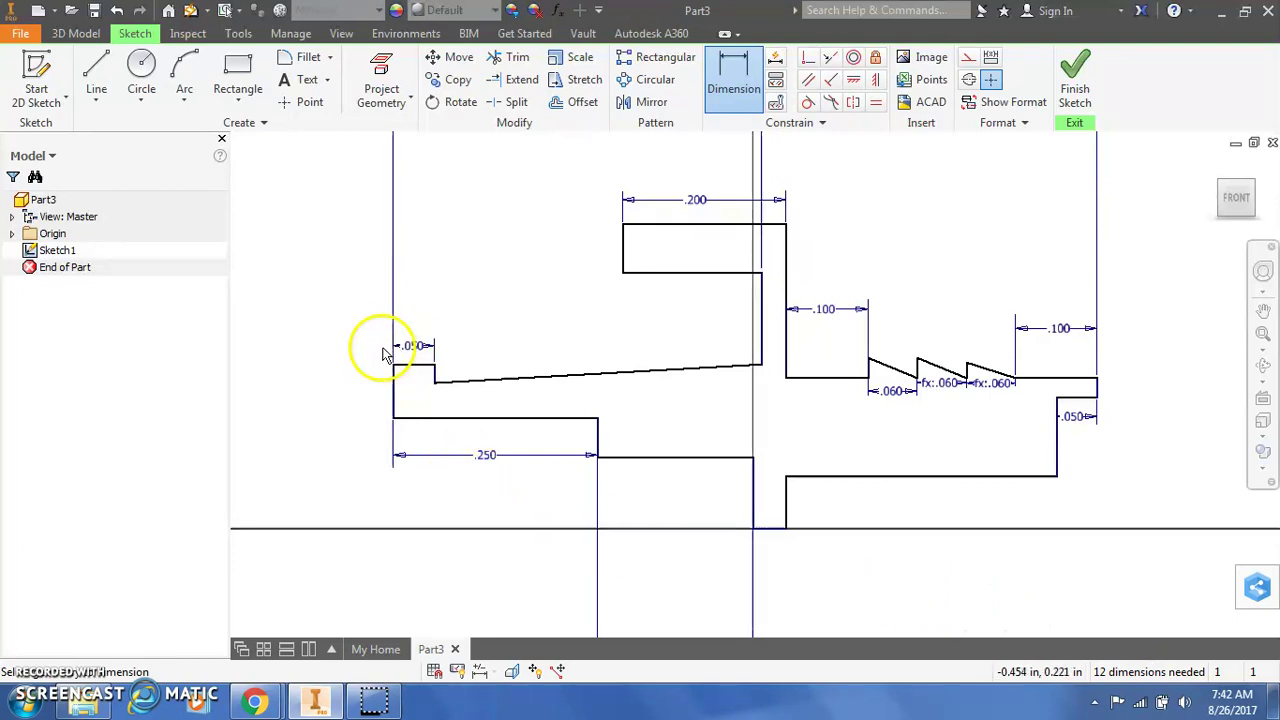
Finish the sketch and save the part, entering the file name 'AxleK'
click(1074, 78)
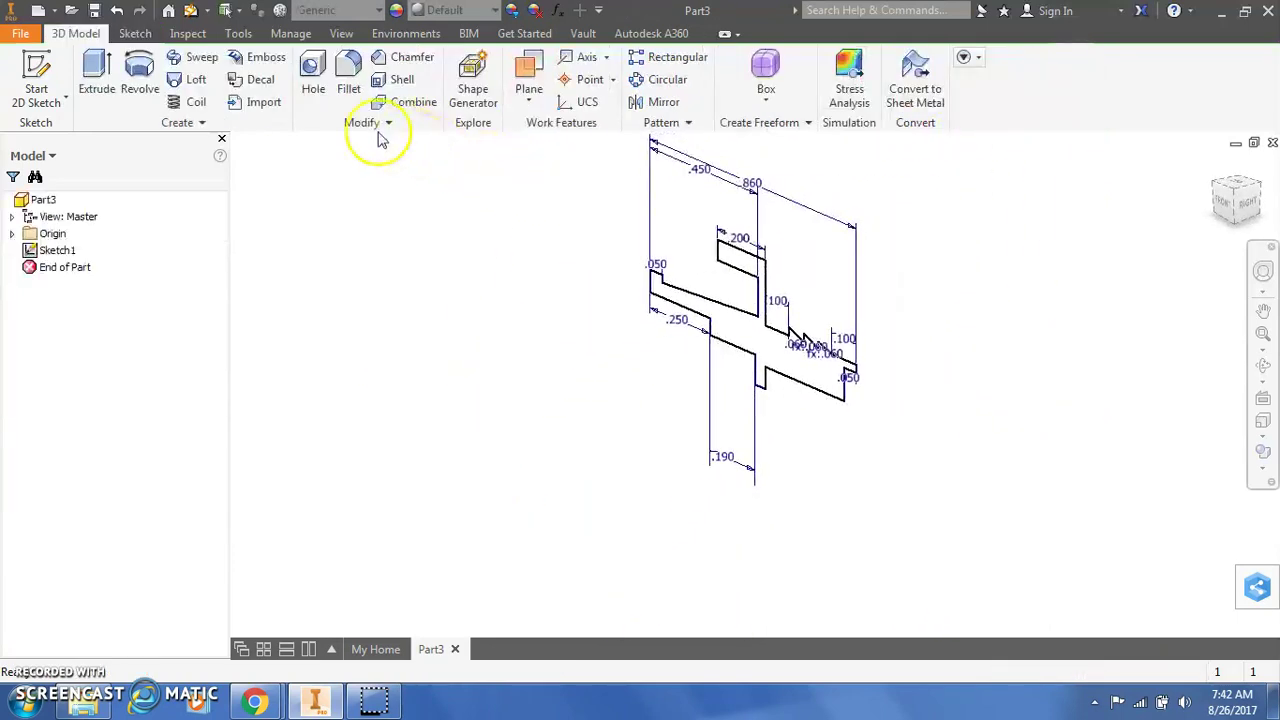
click(95, 12)
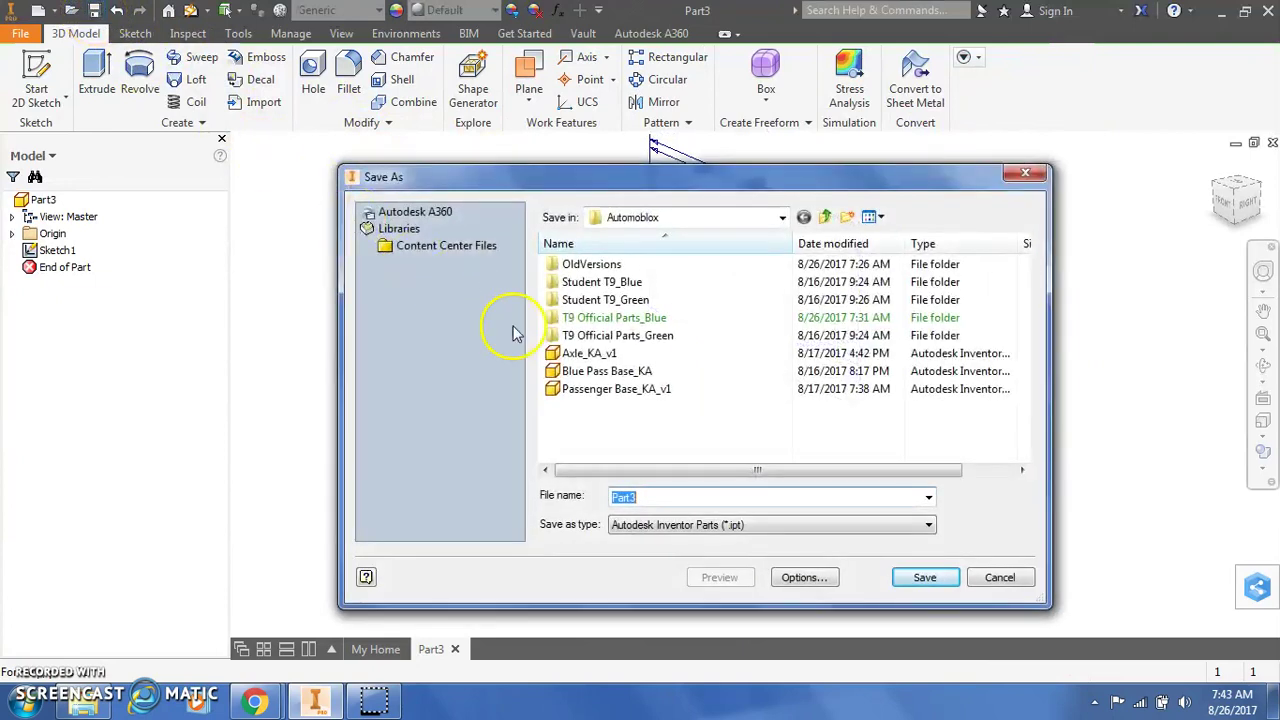
text(Axl)
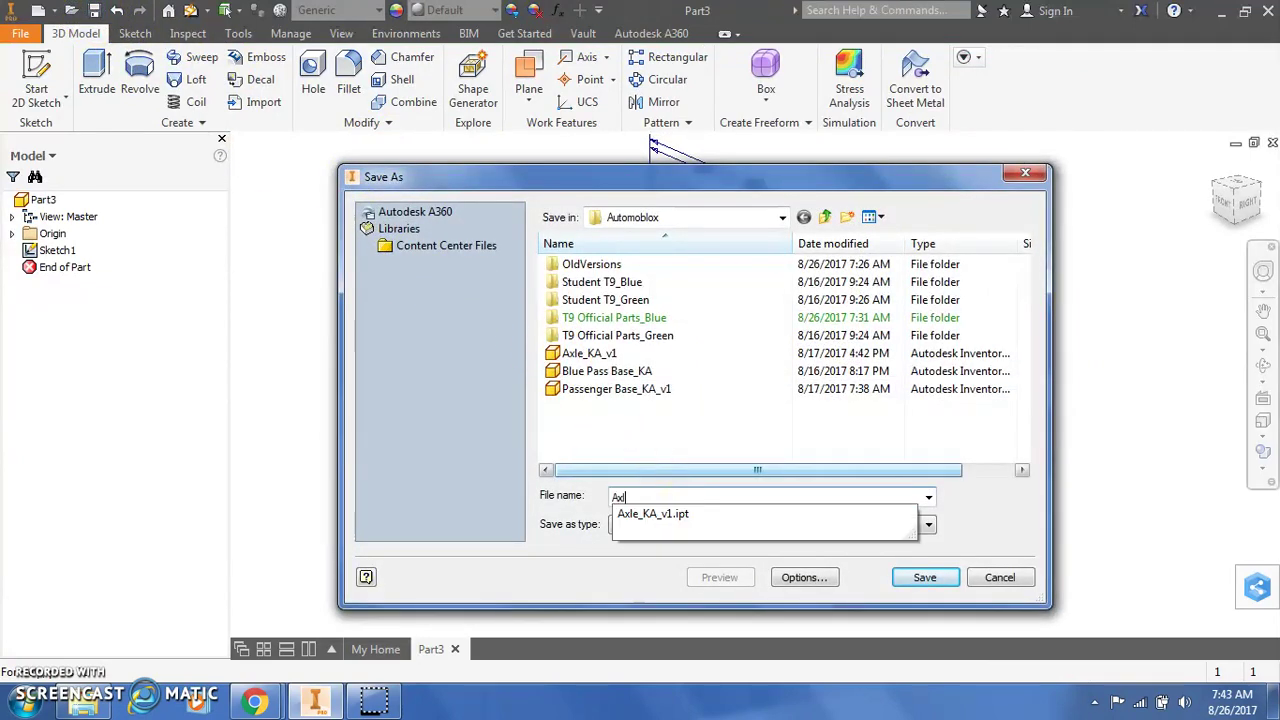
text(eKAv1)
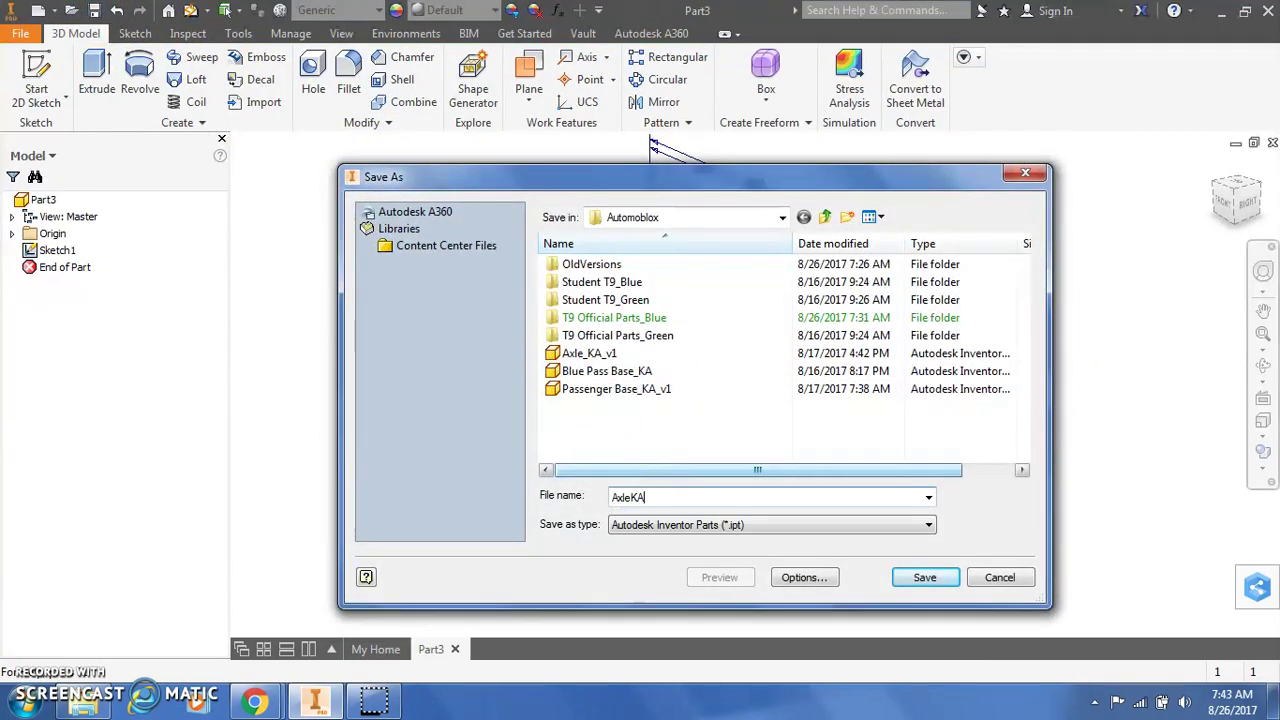